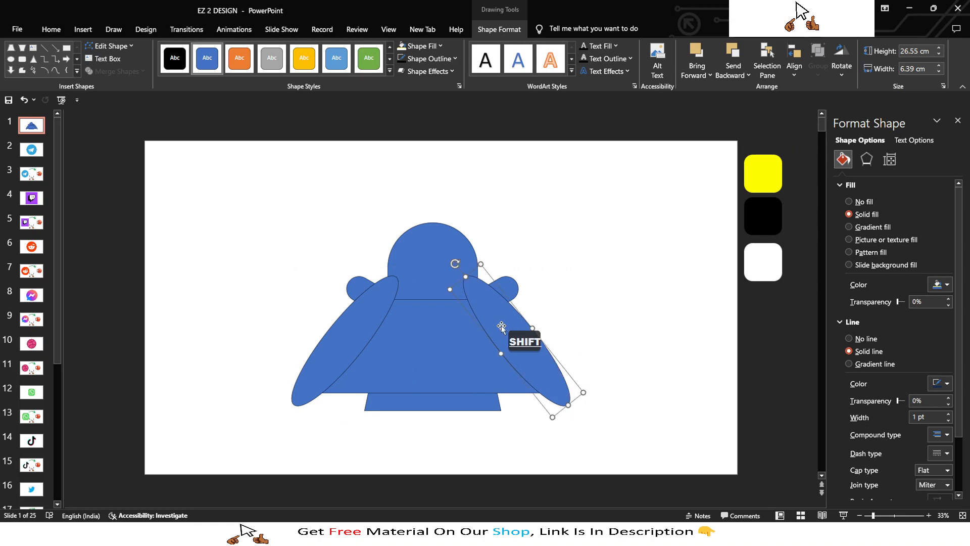
# Step: Fragment the large skirt trapezoid together with the two slanted ellipses on its sides
pyautogui.keyDown('shift'); pyautogui.click(448, 340); pyautogui.keyUp('shift')
pyautogui.keyDown('shift'); pyautogui.click(378, 351); pyautogui.keyUp('shift')
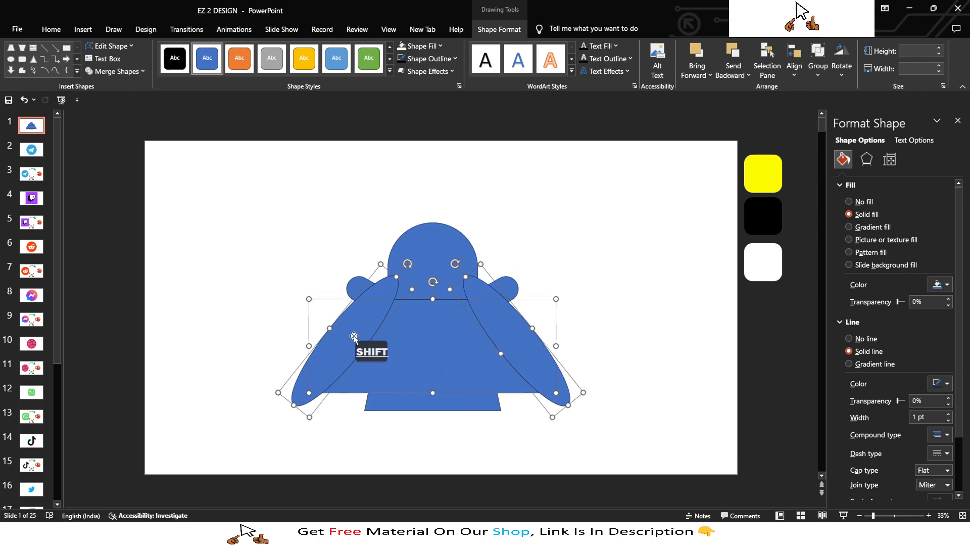
pyautogui.click(115, 71)
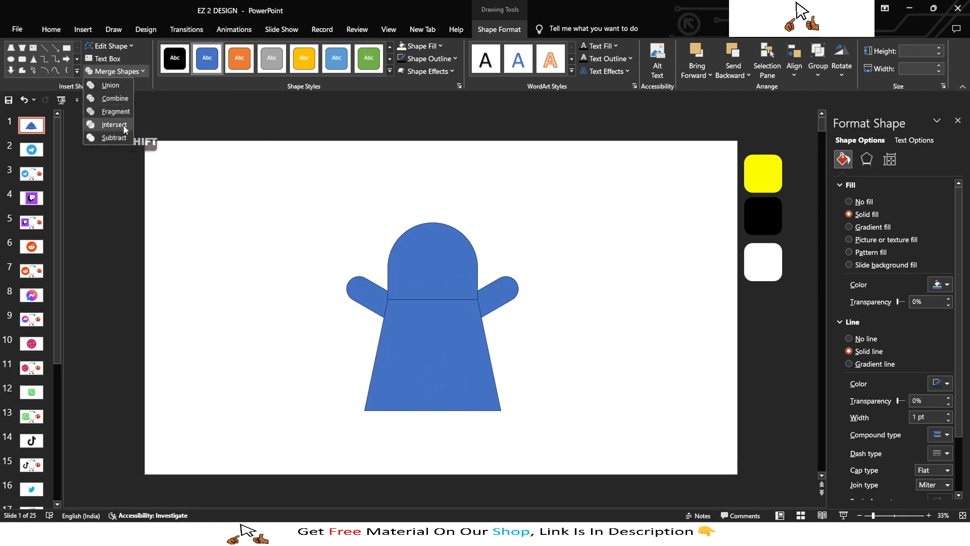
pyautogui.click(122, 114)
# Step: Delete the outer ellipse fragments on both sides of the skirt
pyautogui.moveTo(224, 269); pyautogui.dragTo(274, 341)
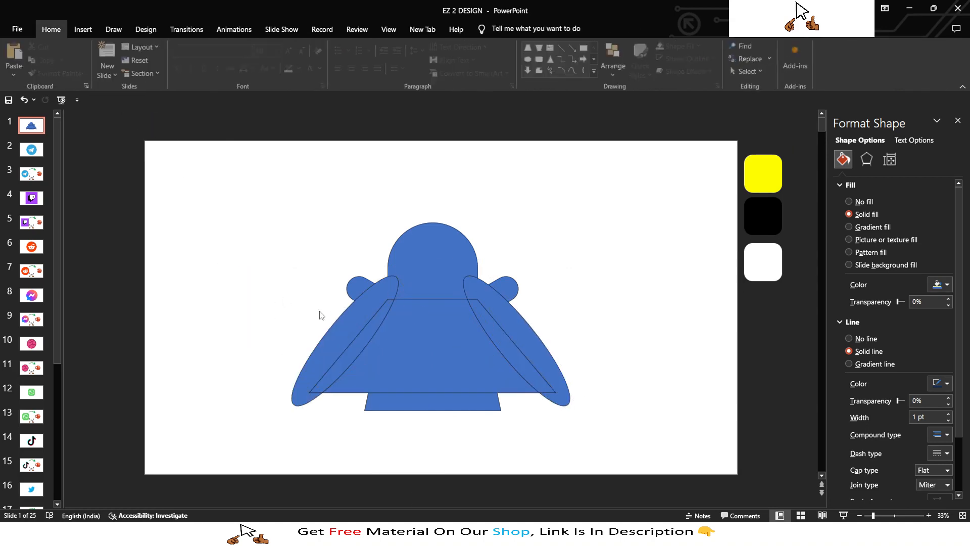
pyautogui.click(345, 317)
pyautogui.press('Delete')
pyautogui.click(509, 323)
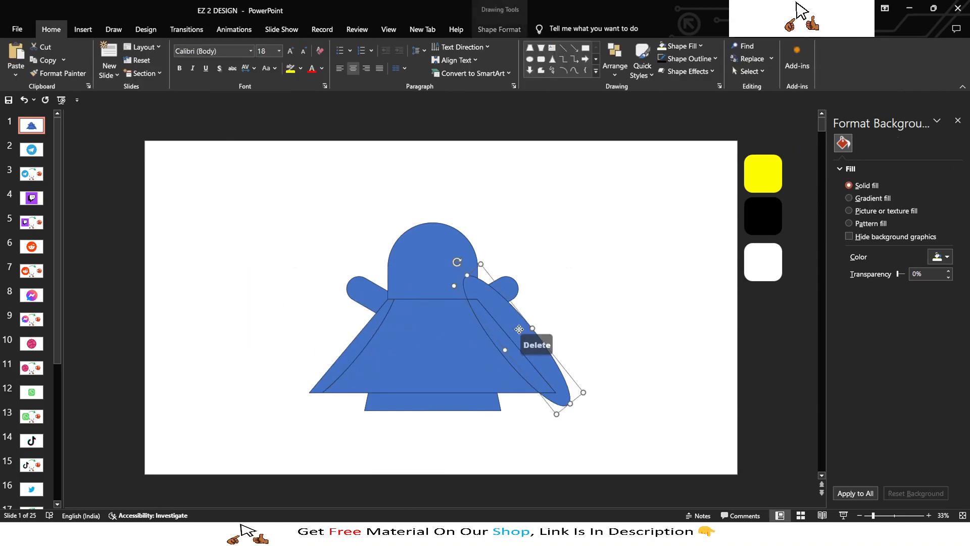
pyautogui.press('Delete')
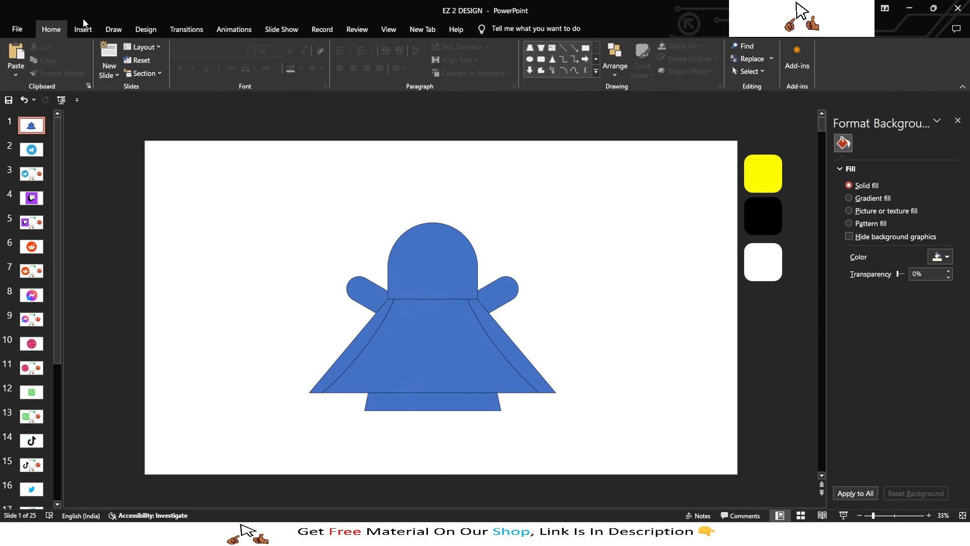
pyautogui.hotkey('ctrl', 'z')
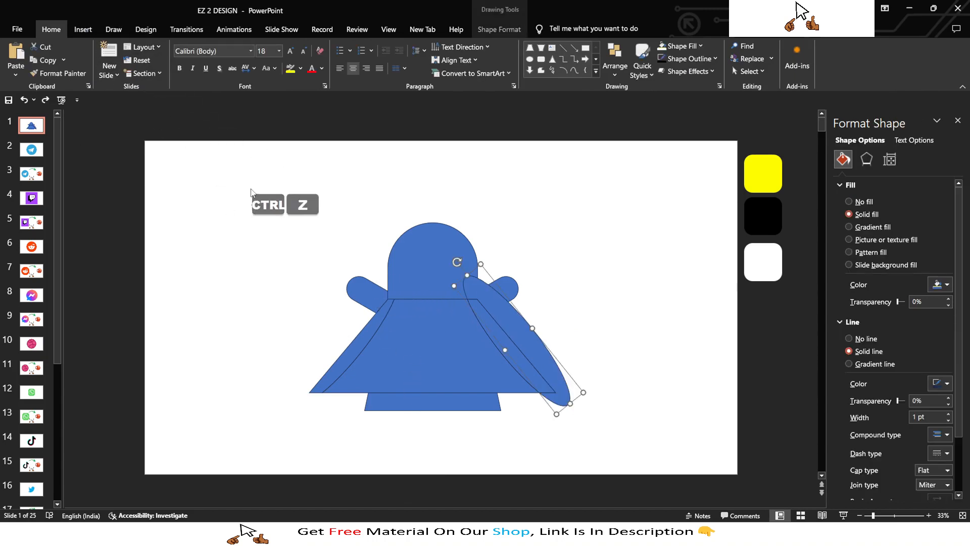
pyautogui.hotkey('ctrl', 'y')
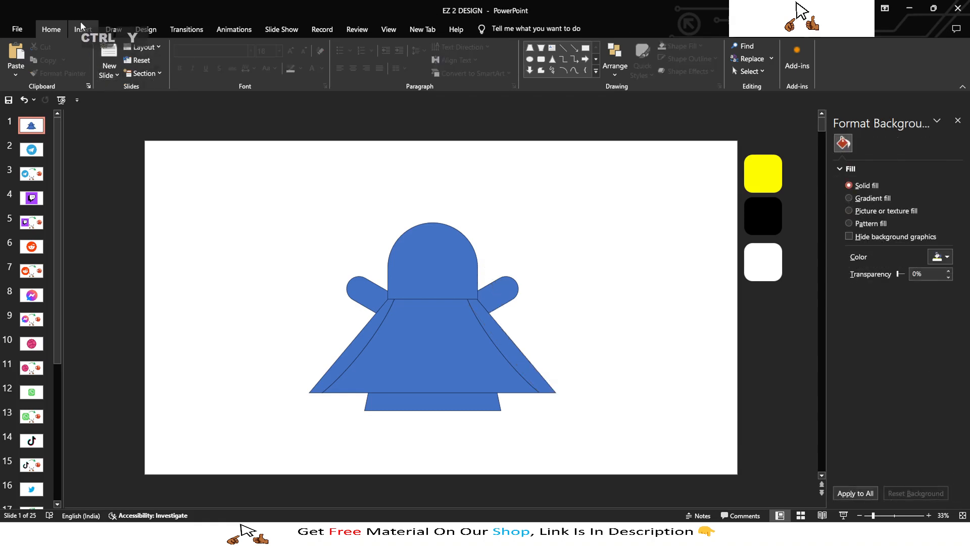
# Step: Draw an oval about 18.2 cm wide and 13.1 cm high over the skirt's bottom edge and widen the rear trapezoid to about 26.7 cm
pyautogui.click(83, 30)
pyautogui.click(180, 56)
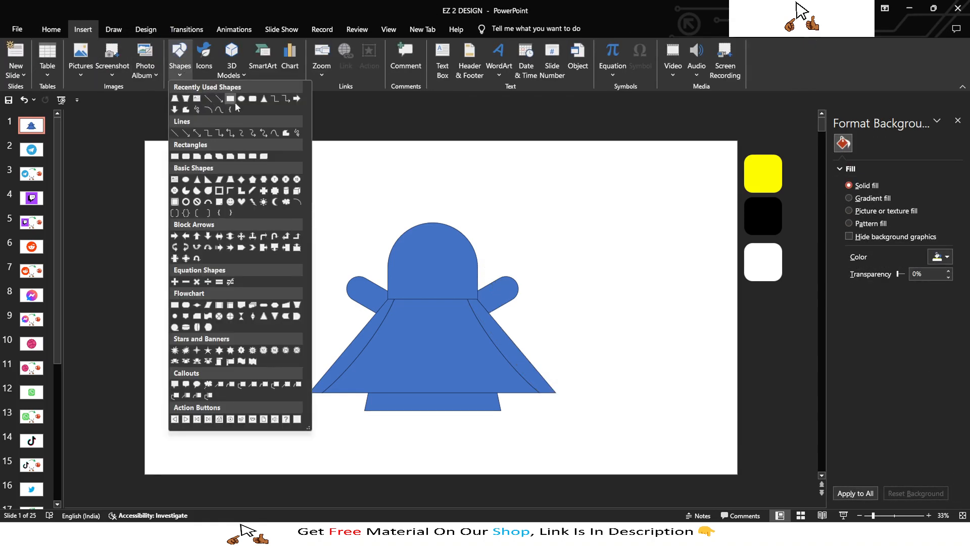
pyautogui.click(230, 99)
pyautogui.moveTo(378, 387)
pyautogui.mouseDown()
pyautogui.moveTo(492, 420)
pyautogui.moveTo(466, 410)
pyautogui.moveTo(434, 441)
pyautogui.moveTo(433, 461)
pyautogui.moveTo(447, 407)
pyautogui.mouseUp()
pyautogui.moveTo(501, 355); pyautogui.dragTo(515, 355)
pyautogui.moveTo(373, 299); pyautogui.dragTo(390, 304)
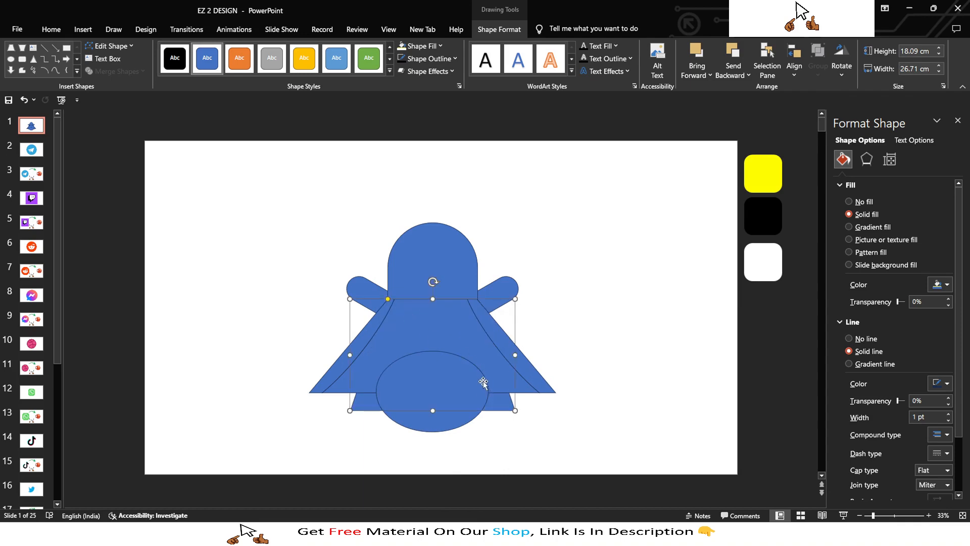
# Step: Edit the oval's points, moving its left point outward to where the skirt's bottom edge meets the rear trapezoid
pyautogui.click(451, 424)
pyautogui.rightClick(442, 419)
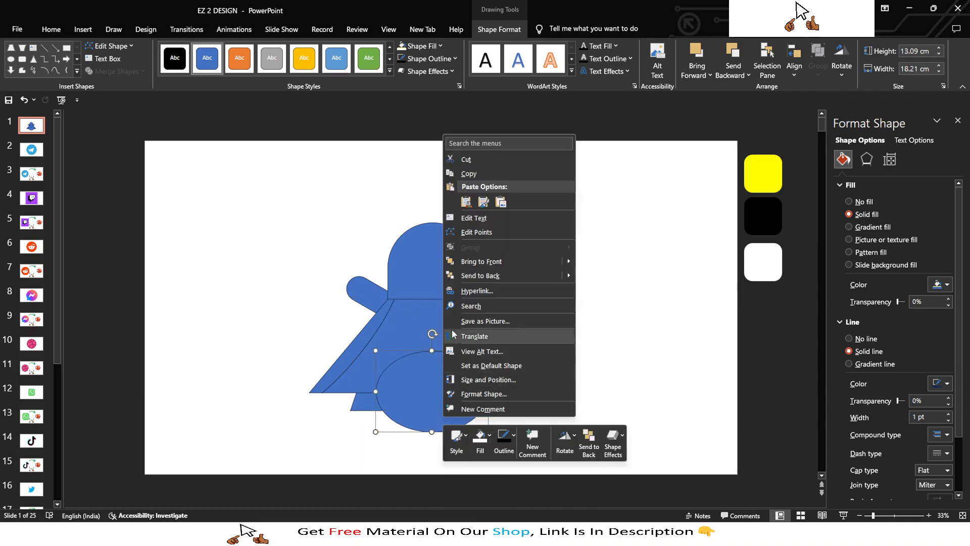
pyautogui.keyDown('ctrl'); pyautogui.scroll(5, 436, 411); pyautogui.keyUp('ctrl')
pyautogui.moveTo(329, 326); pyautogui.dragTo(377, 369)
pyautogui.hotkey('ctrl', 'z')
pyautogui.moveTo(330, 322); pyautogui.dragTo(290, 330)
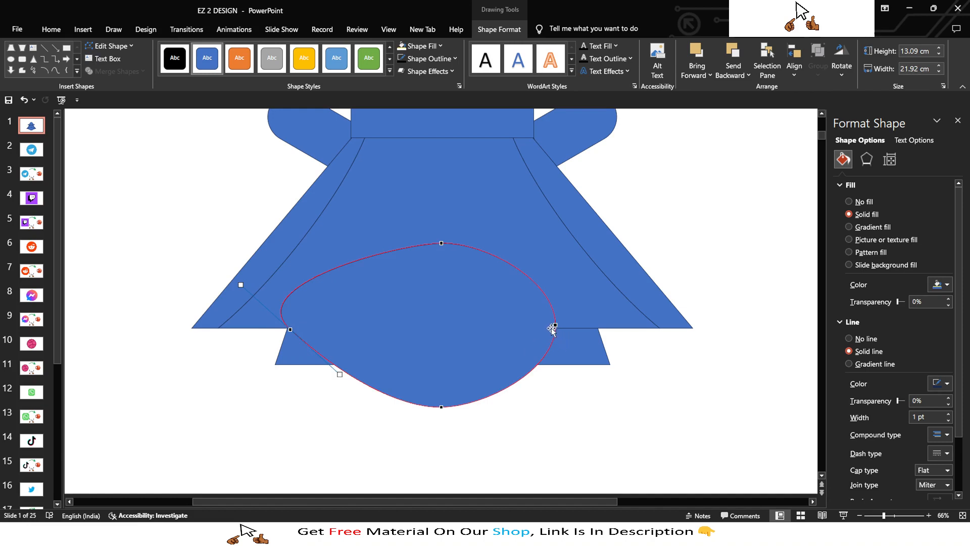
# Step: Move the oval's right point out to the rear trapezoid's side and bend its curve handles to mirror the left side
pyautogui.moveTo(556, 279); pyautogui.dragTo(611, 278)
pyautogui.moveTo(555, 371); pyautogui.dragTo(522, 370)
pyautogui.moveTo(611, 279); pyautogui.dragTo(626, 287)
pyautogui.moveTo(521, 369); pyautogui.dragTo(549, 364)
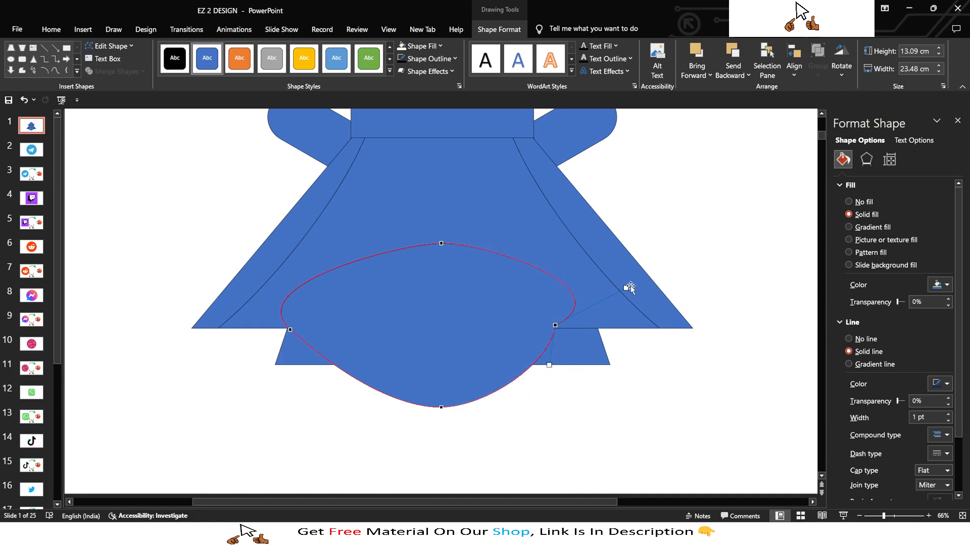
pyautogui.moveTo(559, 322); pyautogui.dragTo(599, 328)
pyautogui.moveTo(586, 367); pyautogui.dragTo(530, 357)
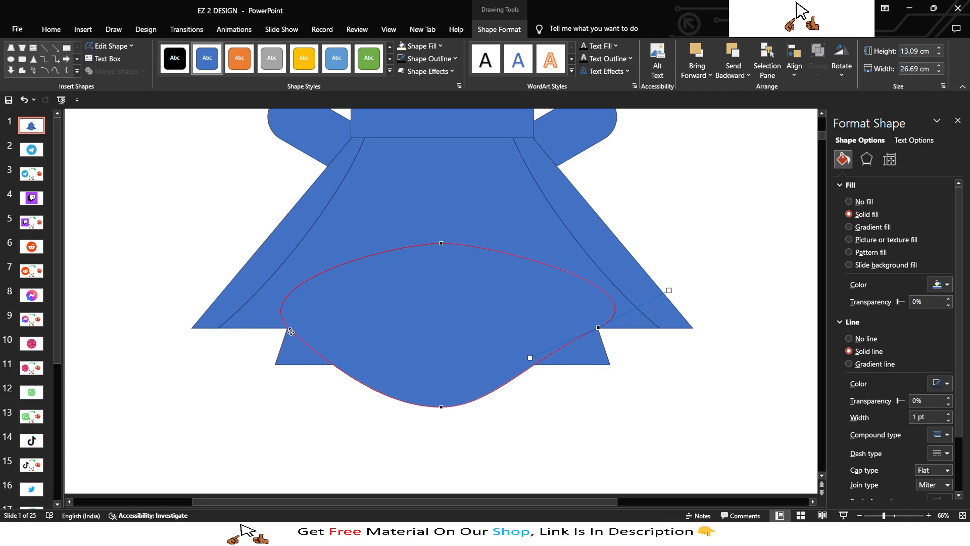
# Step: Fine-tune the curve handles of the oval's left and right points for symmetry and finish editing the points
pyautogui.moveTo(338, 371); pyautogui.dragTo(352, 370)
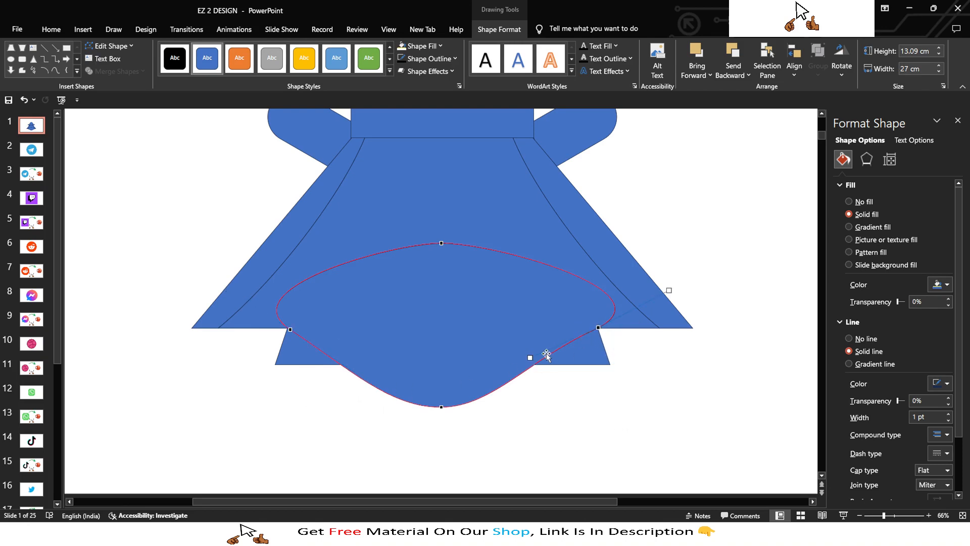
pyautogui.moveTo(530, 359); pyautogui.dragTo(531, 365)
pyautogui.click(291, 332)
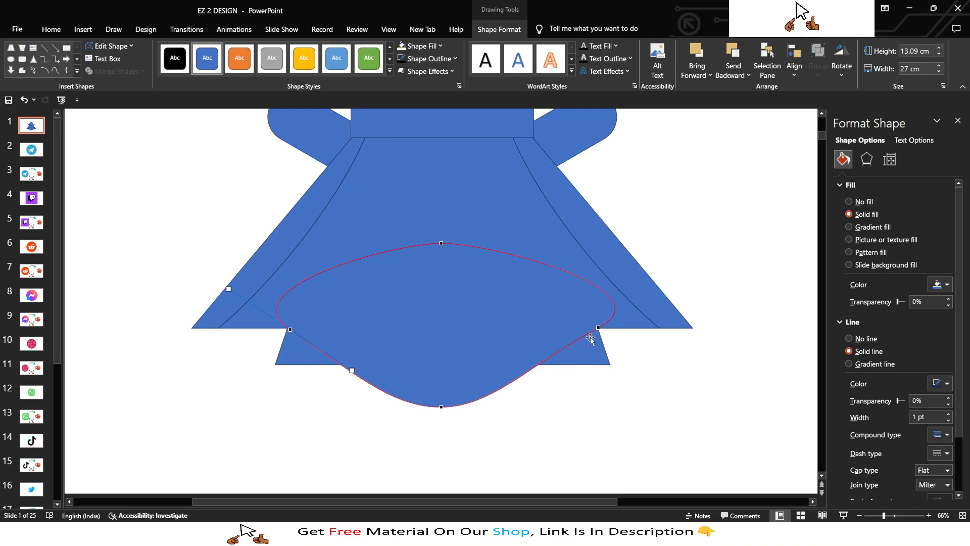
pyautogui.moveTo(670, 291); pyautogui.dragTo(666, 287)
pyautogui.click(531, 364)
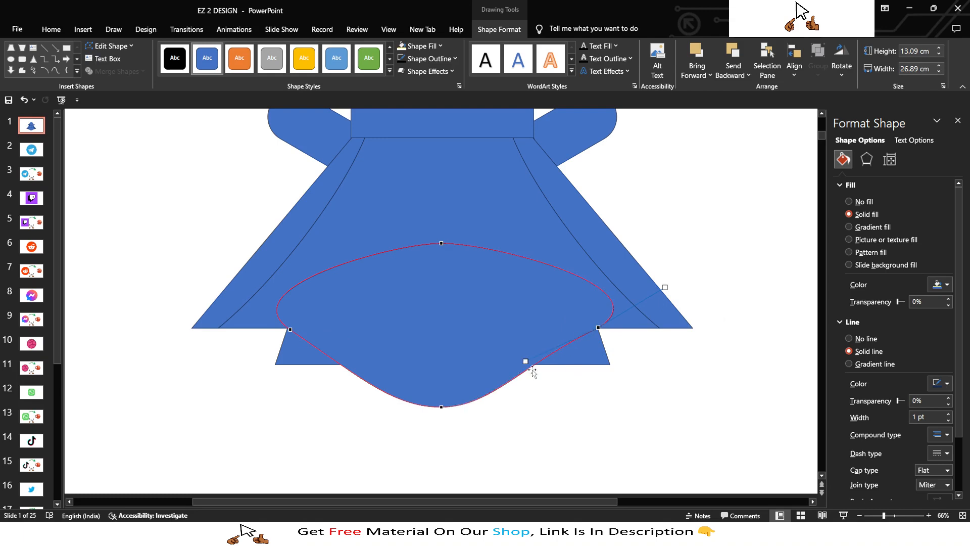
pyautogui.click(521, 403)
pyautogui.scroll(-4, 498, 379)
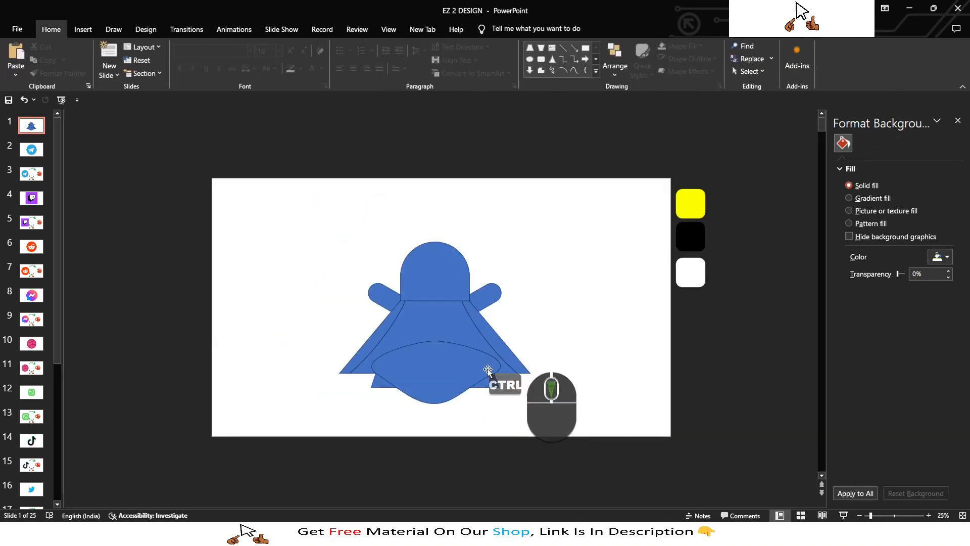
# Step: Move the rounded head shape slightly upward, keeping it centred over the body
pyautogui.moveTo(303, 218); pyautogui.dragTo(614, 464)
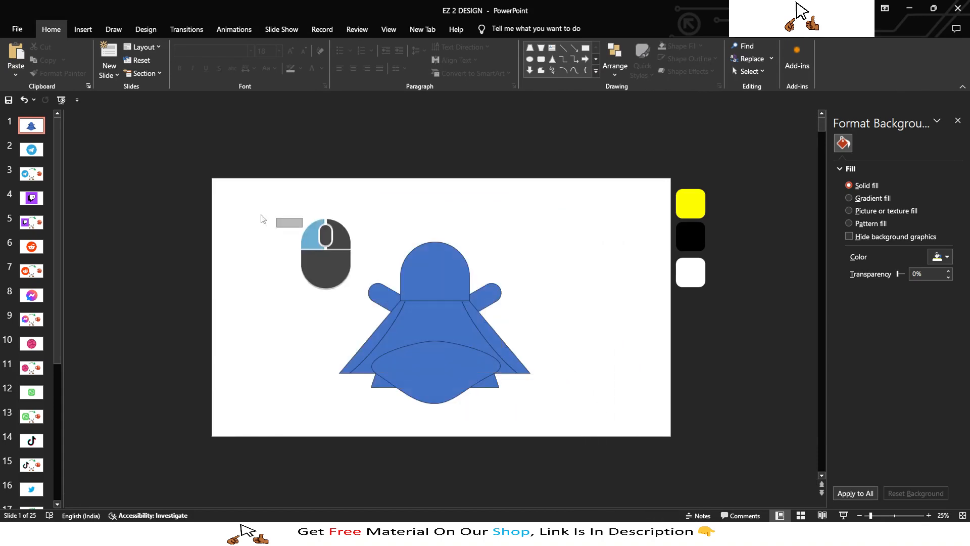
pyautogui.click(443, 268)
pyautogui.moveTo(453, 278); pyautogui.dragTo(453, 268)
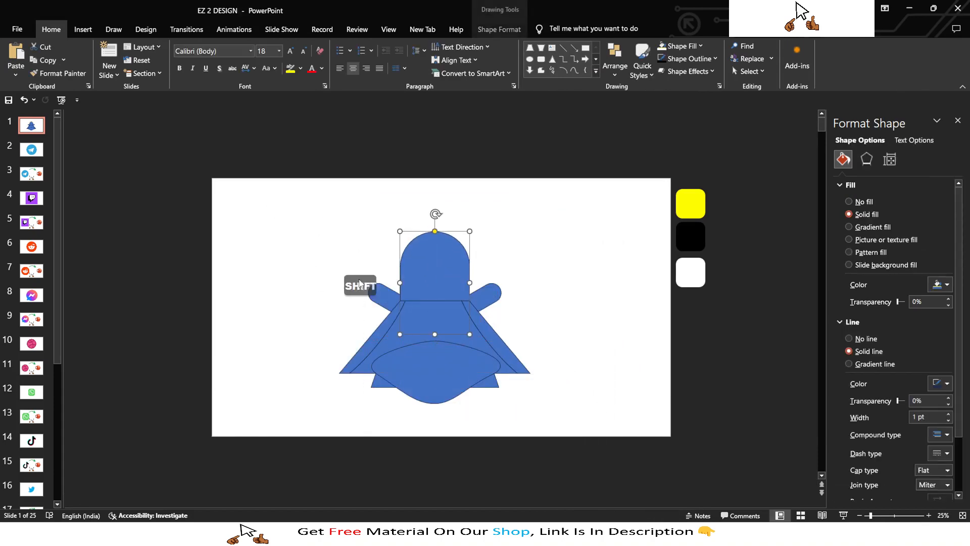
pyautogui.click(558, 278)
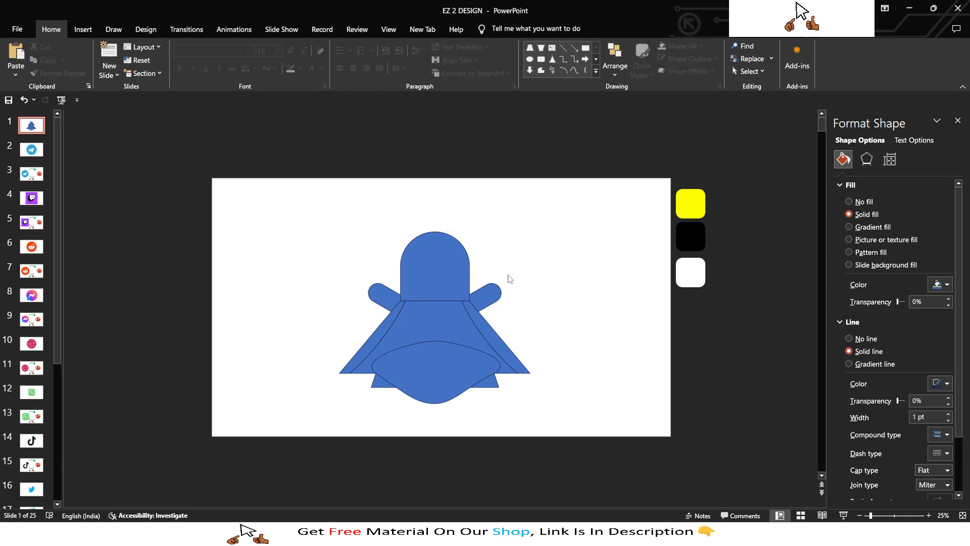
pyautogui.click(450, 280)
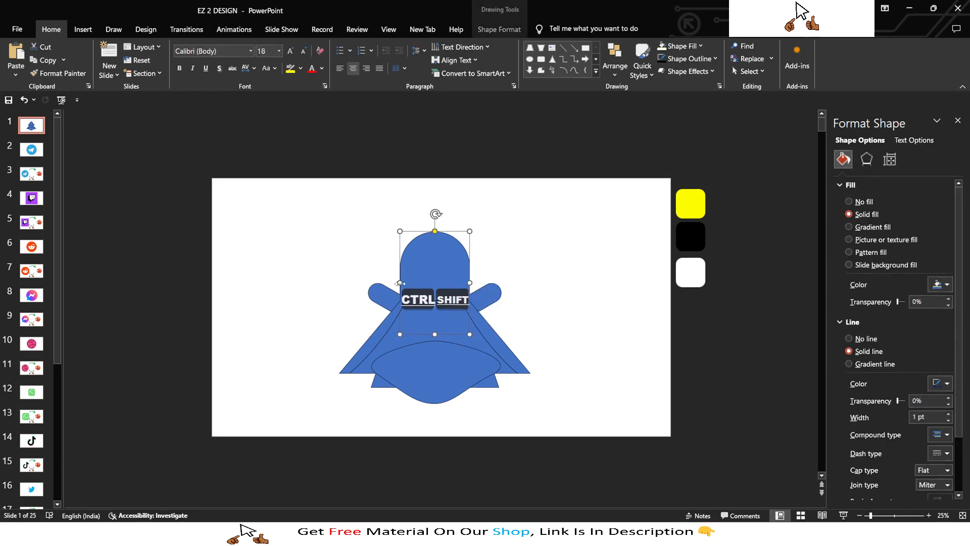
pyautogui.moveTo(245, 192); pyautogui.dragTo(632, 465)
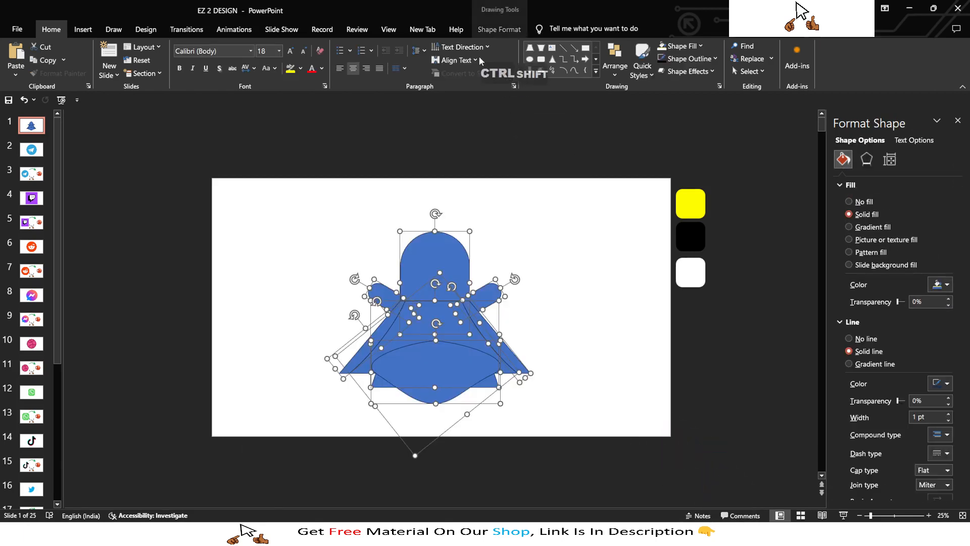
pyautogui.click(546, 291)
# Step: Delete the thin outer slivers along the left and right edges of the skirt
pyautogui.click(379, 331)
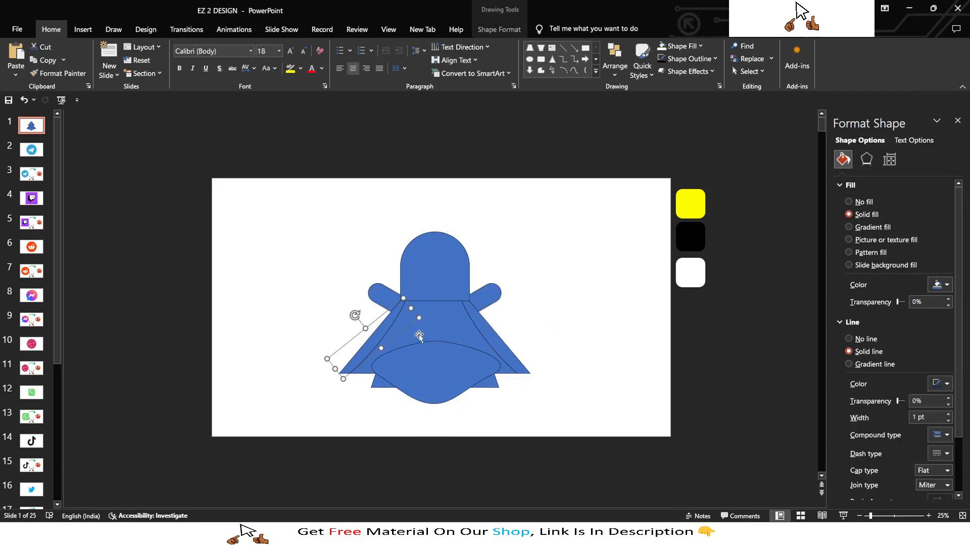
pyautogui.press('Delete')
pyautogui.click(500, 342)
pyautogui.press('Delete')
# Step: Shorten the rear trapezoid to about 17.3 cm high, and shrink the curved bottom shape slightly and nudge it upward
pyautogui.moveTo(290, 211); pyautogui.dragTo(576, 419)
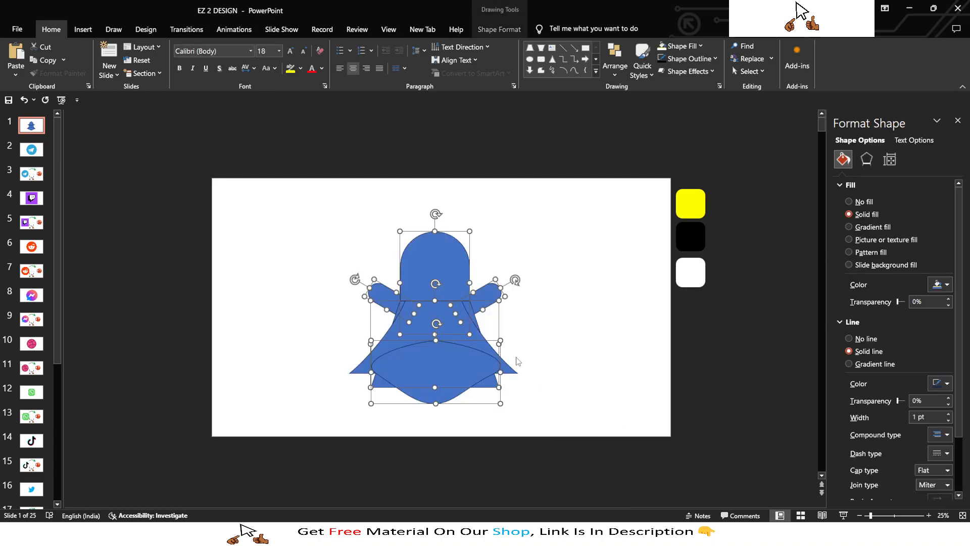
pyautogui.click(569, 397)
pyautogui.keyDown('shift'); pyautogui.click(455, 385); pyautogui.keyUp('shift')
pyautogui.keyDown('shift'); pyautogui.click(437, 387); pyautogui.keyUp('shift')
pyautogui.moveTo(436, 387); pyautogui.dragTo(459, 382)
pyautogui.click(534, 387)
pyautogui.click(444, 390)
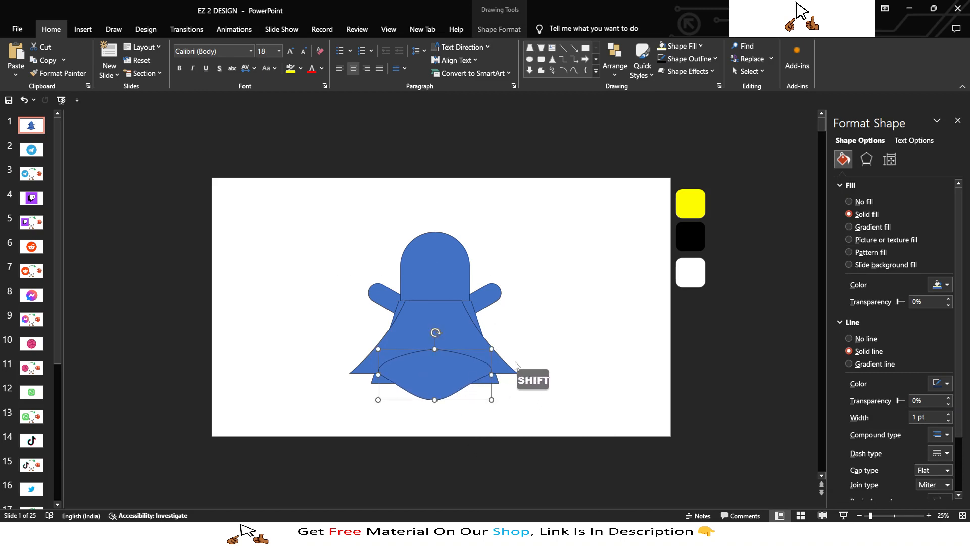
pyautogui.press('Up')
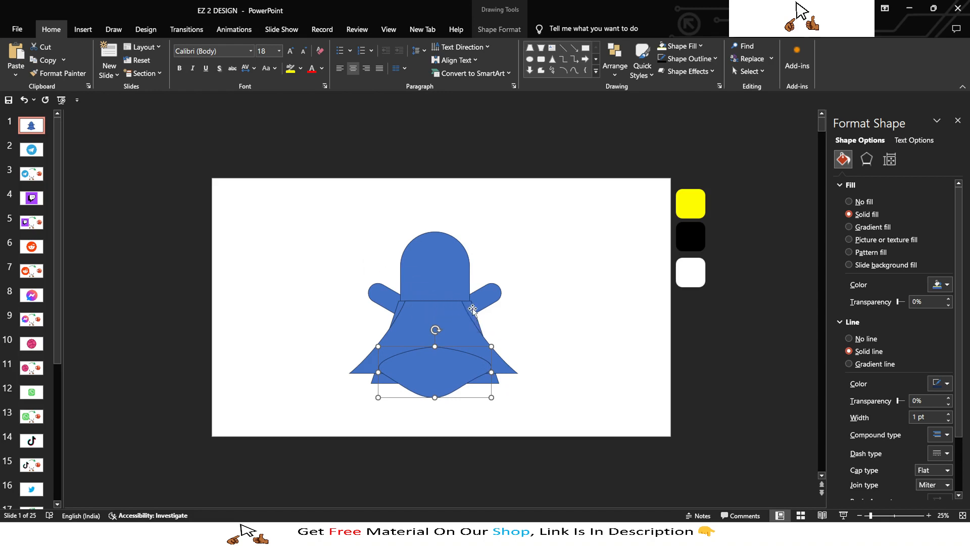
# Step: Select all parts of the figure and examine the Union preview of its combined outline
pyautogui.moveTo(288, 214); pyautogui.dragTo(592, 422)
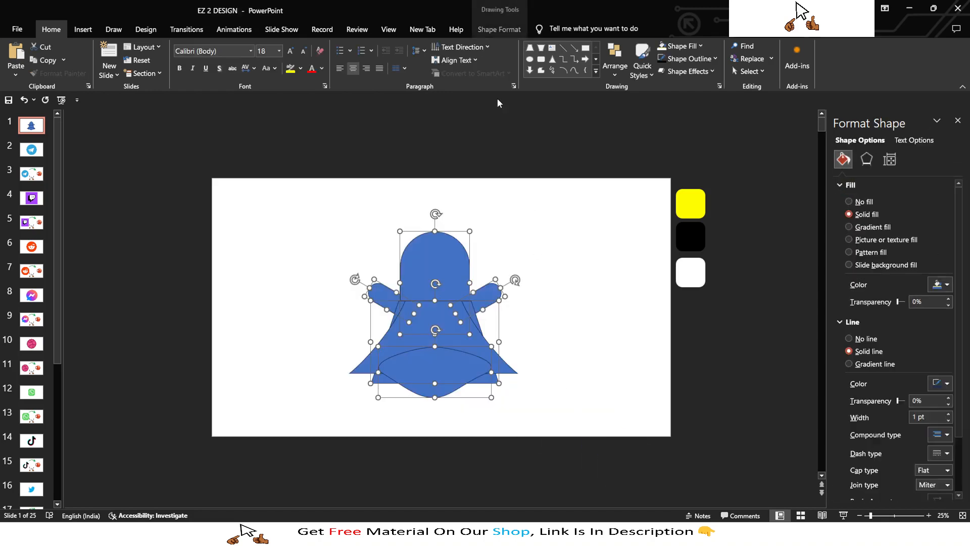
pyautogui.click(493, 29)
pyautogui.click(115, 71)
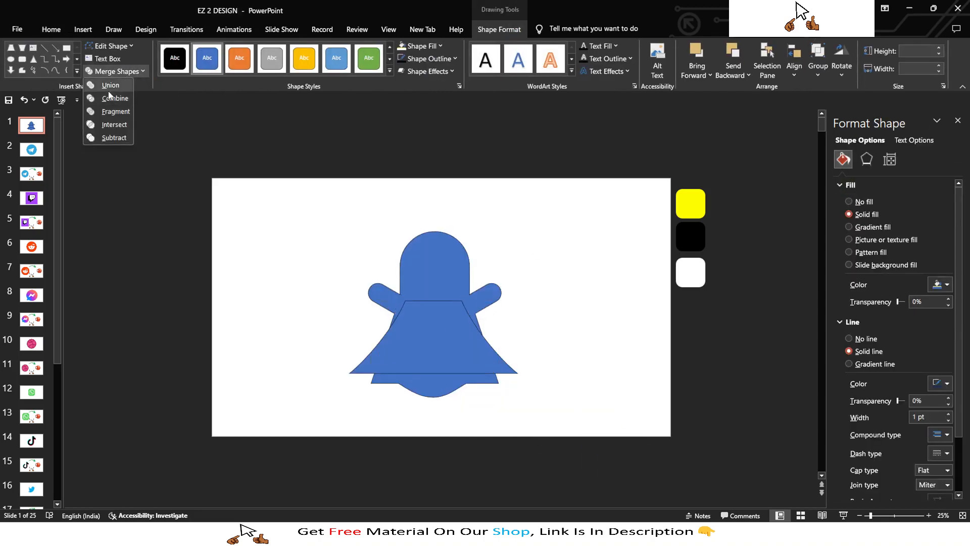
pyautogui.press('Escape')
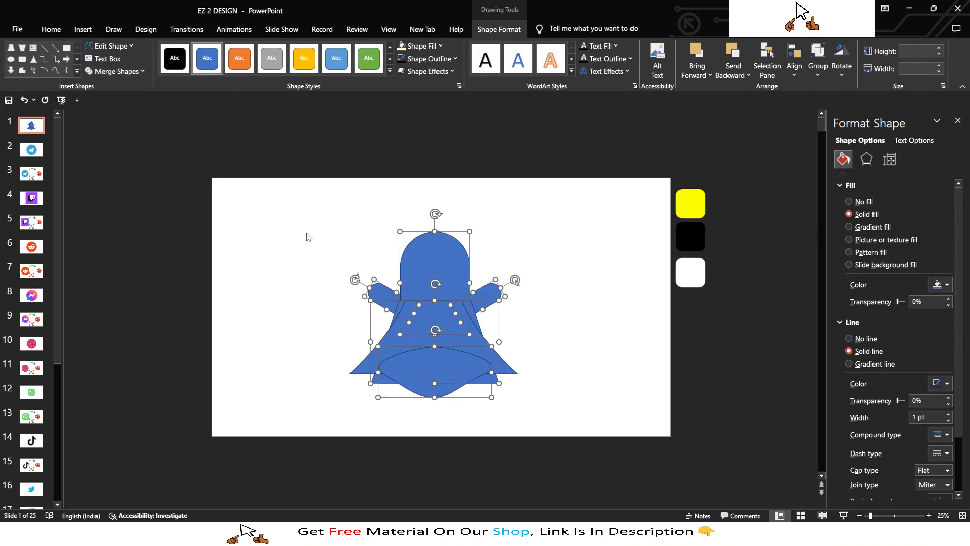
pyautogui.click(171, 158)
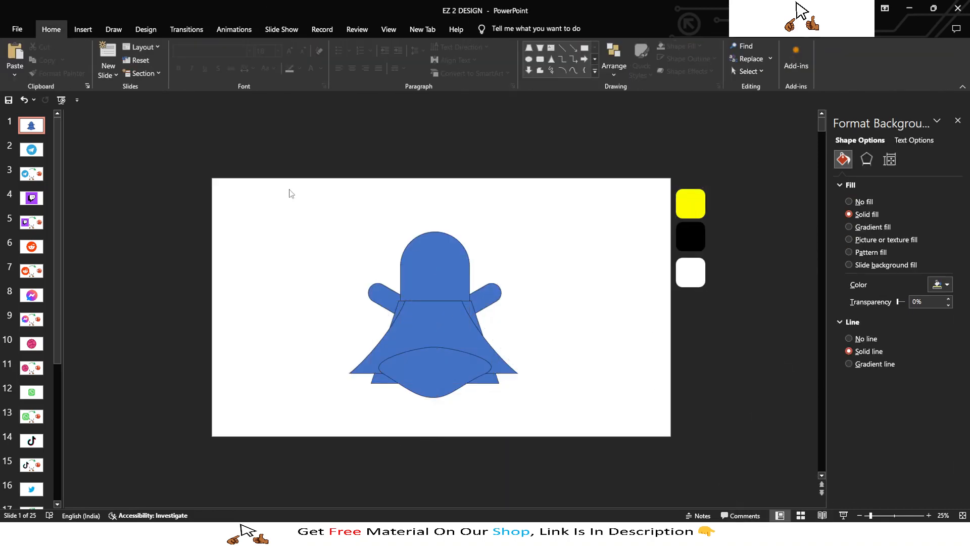
pyautogui.moveTo(172, 142)
pyautogui.mouseDown()
pyautogui.moveTo(426, 392)
pyautogui.moveTo(632, 506)
pyautogui.mouseUp()
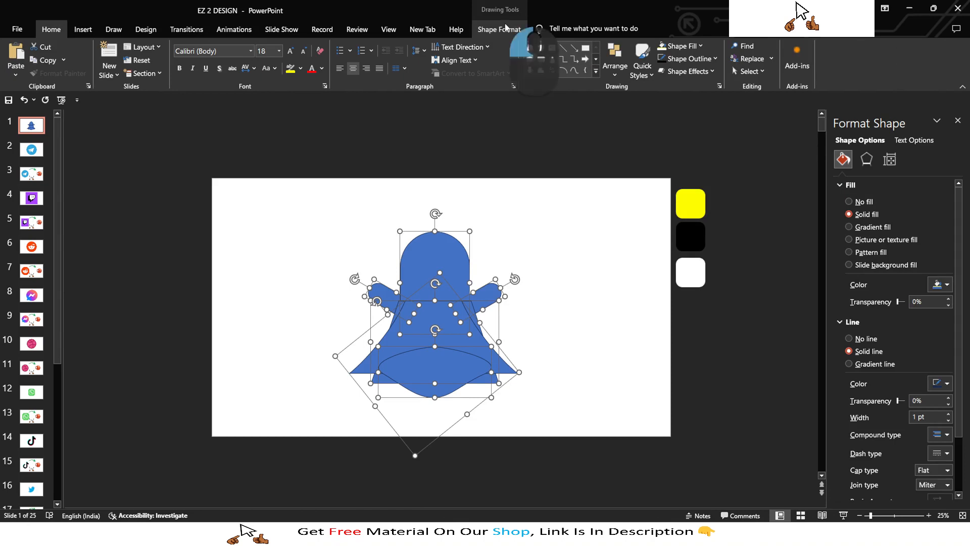
pyautogui.click(506, 27)
pyautogui.click(116, 71)
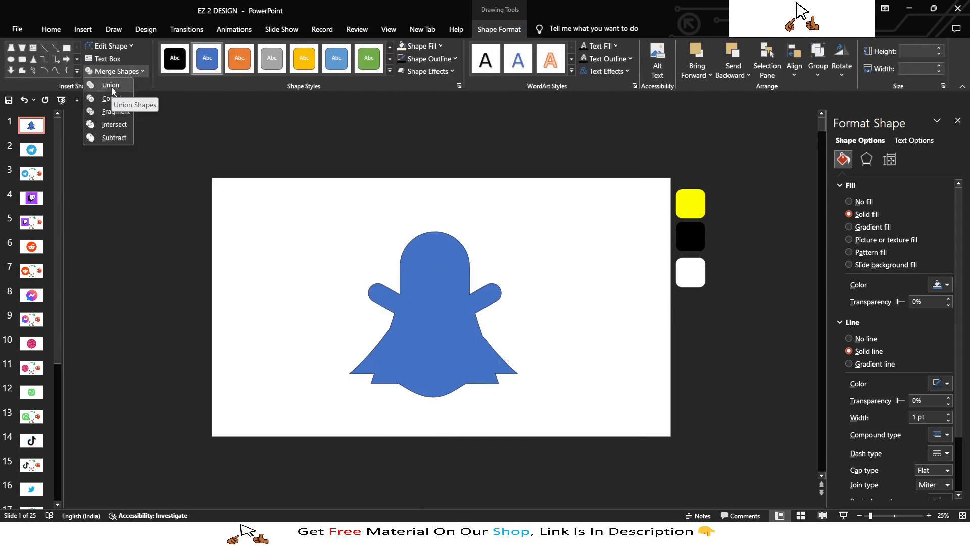
pyautogui.click(562, 313)
pyautogui.click(542, 340)
# Step: Narrow the rear trapezoid's top edge slightly and extend the head shape downward to about 27.2 cm high
pyautogui.click(444, 306)
pyautogui.moveTo(403, 302); pyautogui.dragTo(405, 302)
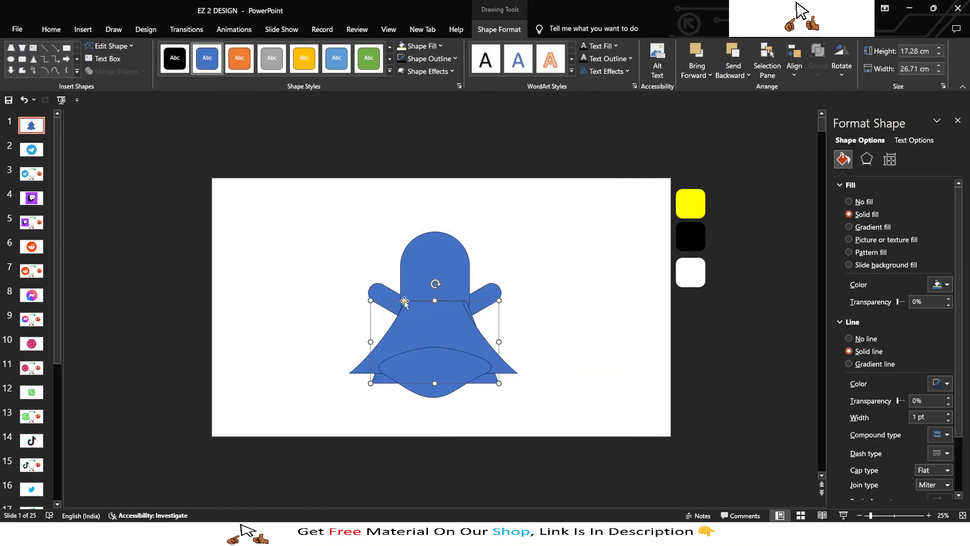
pyautogui.click(440, 280)
pyautogui.moveTo(434, 332); pyautogui.dragTo(433, 360)
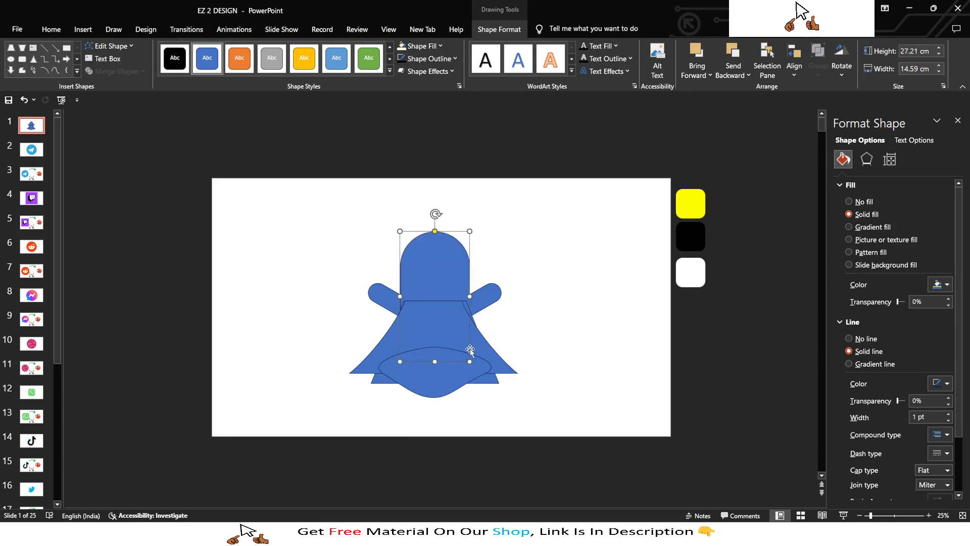
pyautogui.click(466, 305)
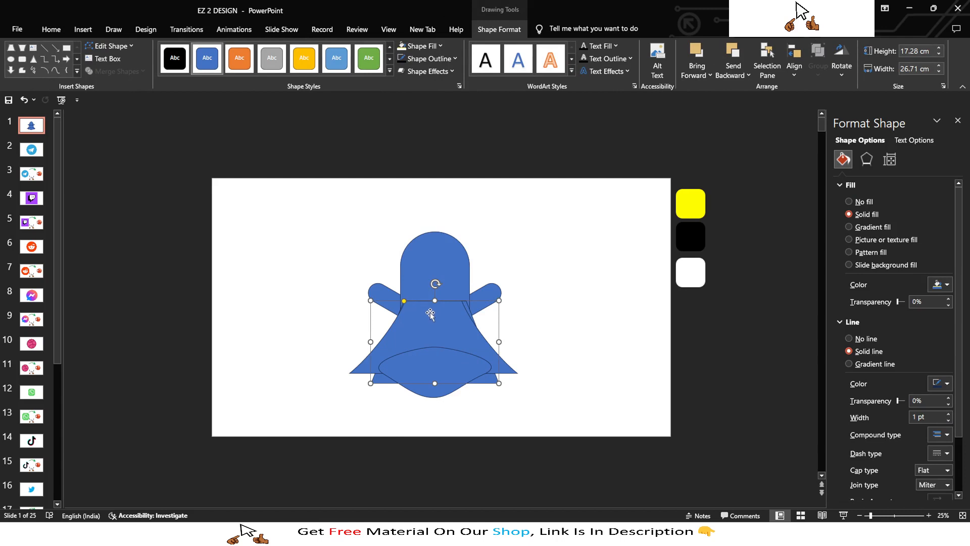
# Step: Nudge the rear trapezoid slightly left and down, and nudge the head shape slightly left to line up with the skirt
pyautogui.click(507, 361)
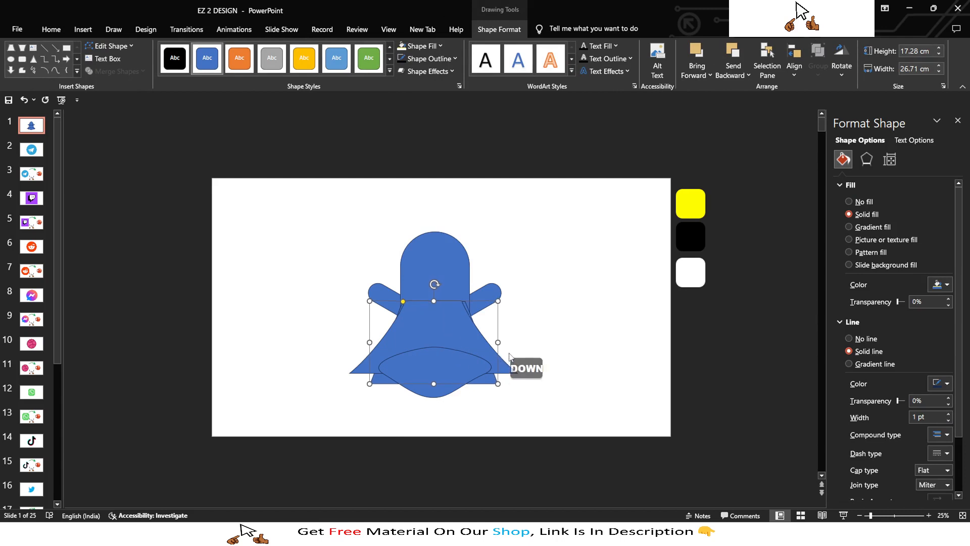
pyautogui.click(467, 279)
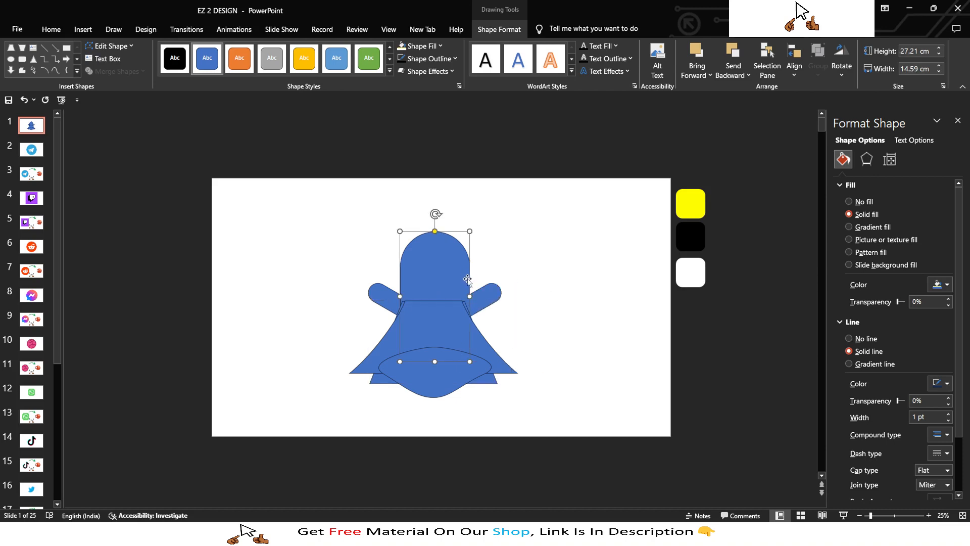
pyautogui.click(563, 296)
pyautogui.click(445, 284)
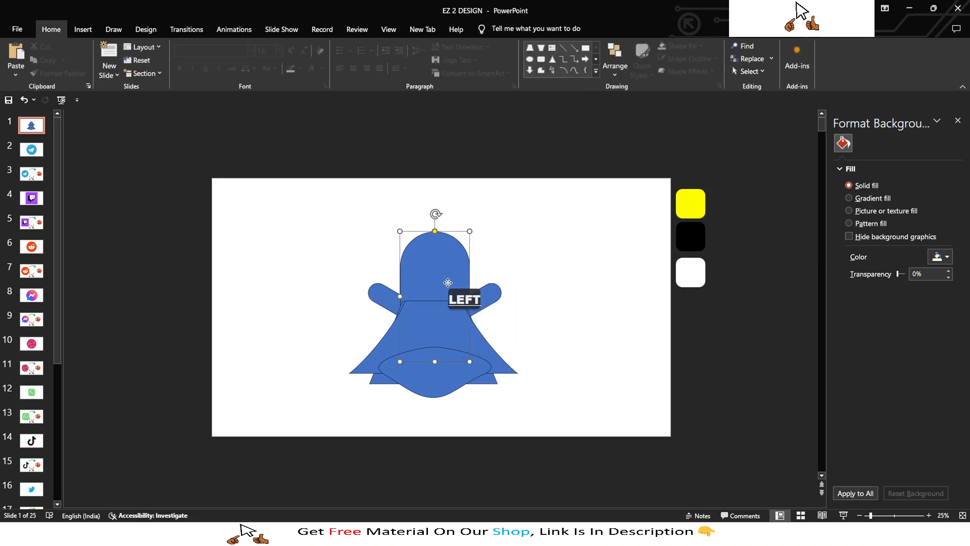
pyautogui.click(572, 281)
# Step: Replace the right arm with a horizontally flipped copy of the left arm, and send that copy to the back
pyautogui.click(498, 297)
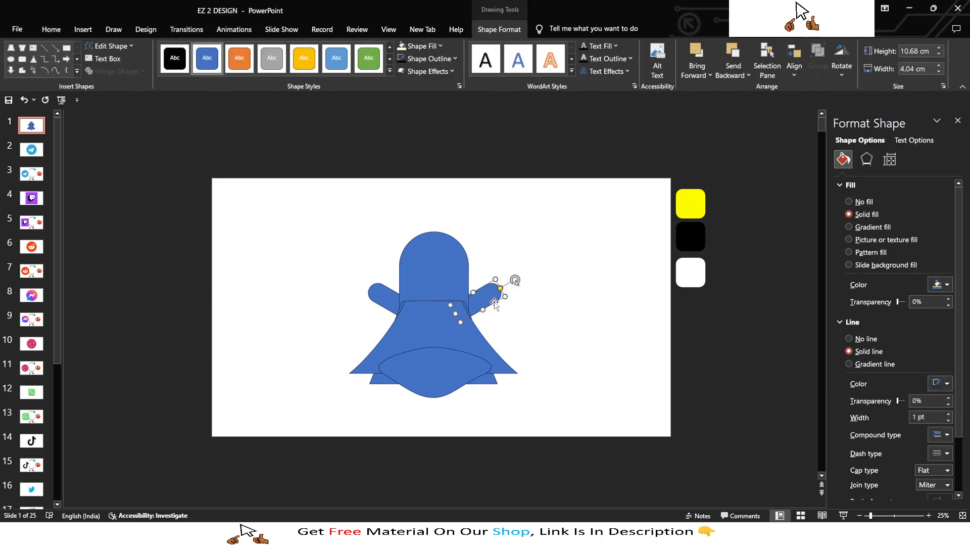
pyautogui.press('Delete')
pyautogui.click(390, 302)
pyautogui.moveTo(390, 302); pyautogui.dragTo(478, 305)
pyautogui.click(841, 65)
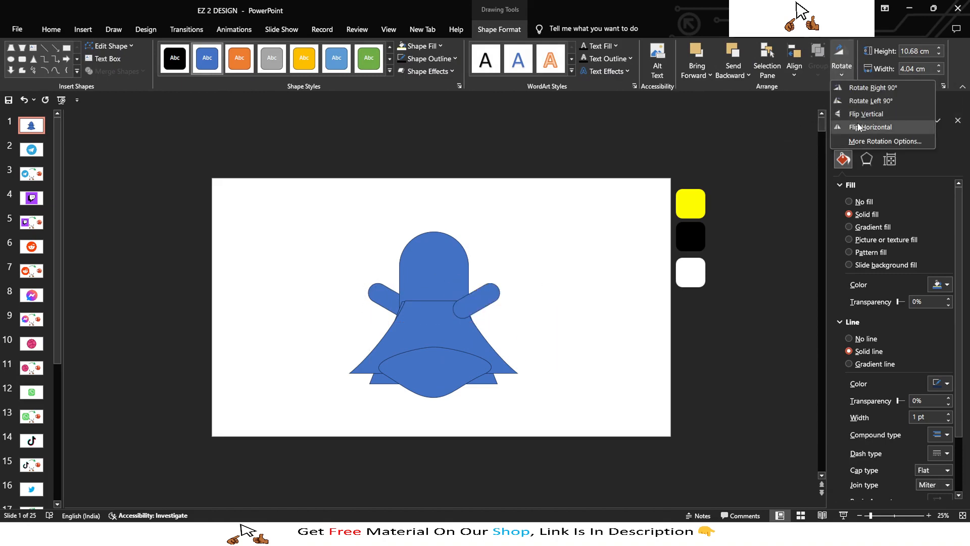
pyautogui.click(859, 126)
pyautogui.click(711, 75)
pyautogui.click(733, 75)
pyautogui.click(743, 103)
pyautogui.click(524, 331)
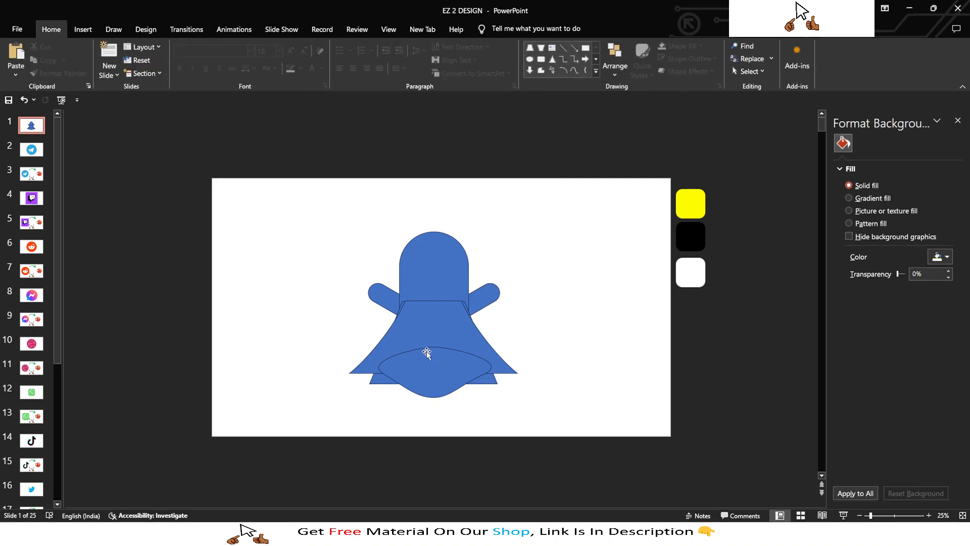
# Step: Merge all parts of the figure with Union and shorten the resulting shape to about 33 cm high
pyautogui.moveTo(278, 201); pyautogui.dragTo(623, 472)
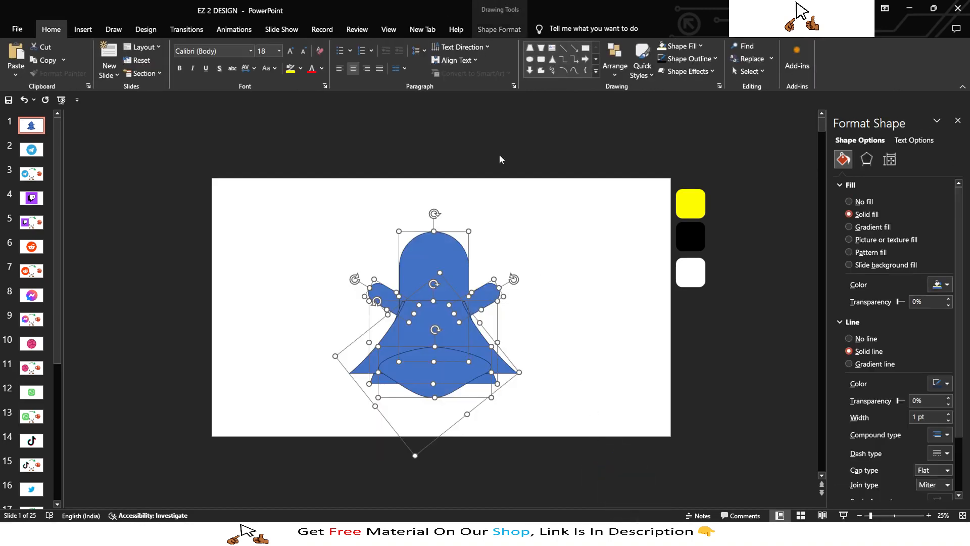
pyautogui.click(499, 32)
pyautogui.click(115, 71)
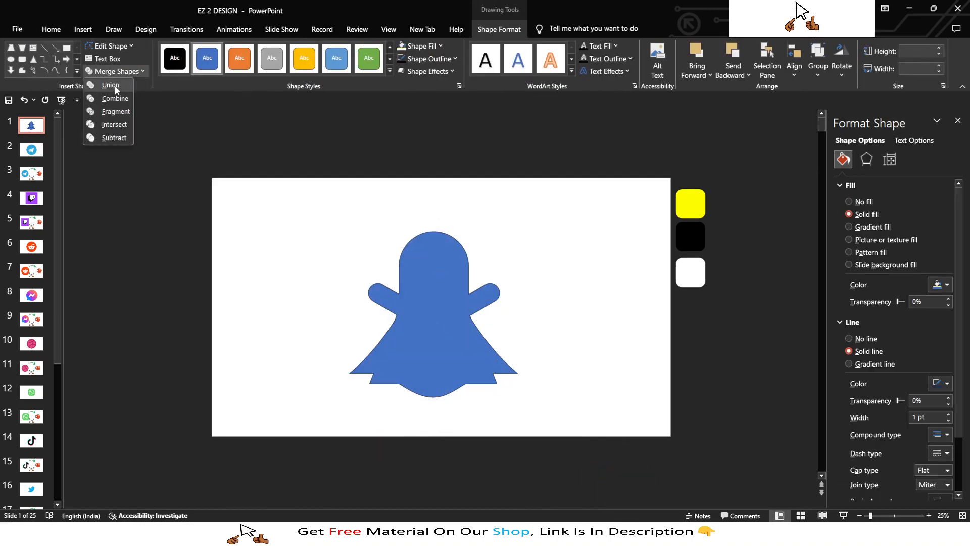
pyautogui.click(115, 86)
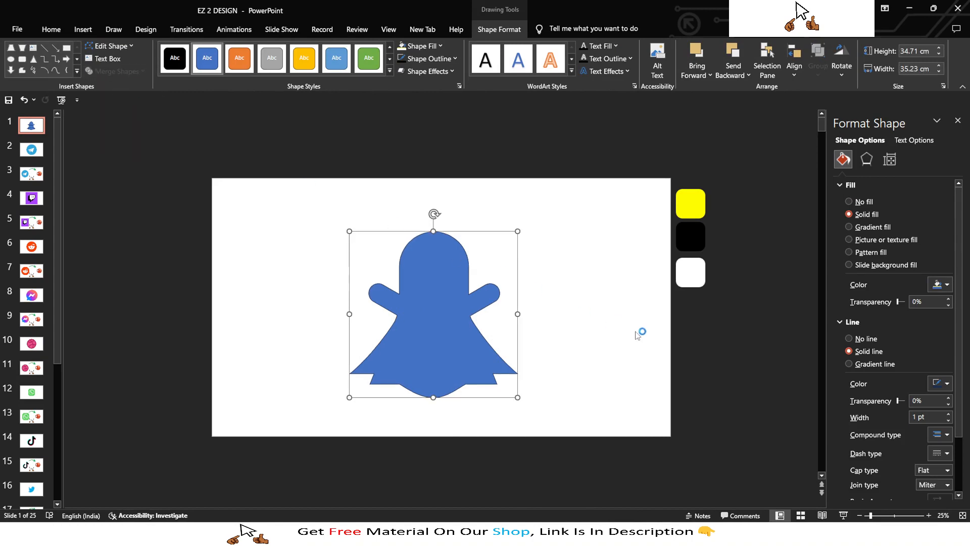
pyautogui.moveTo(438, 400); pyautogui.dragTo(433, 390)
pyautogui.hotkey('ctrl', 'z')
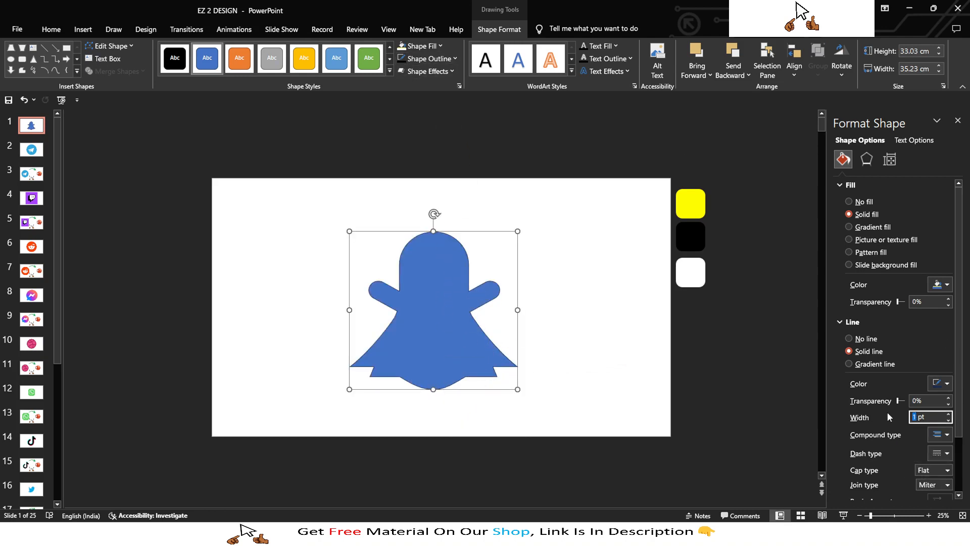
# Step: Give the ghost a 60 pt black outline with the Round cap type and the Round join type
pyautogui.write('60')
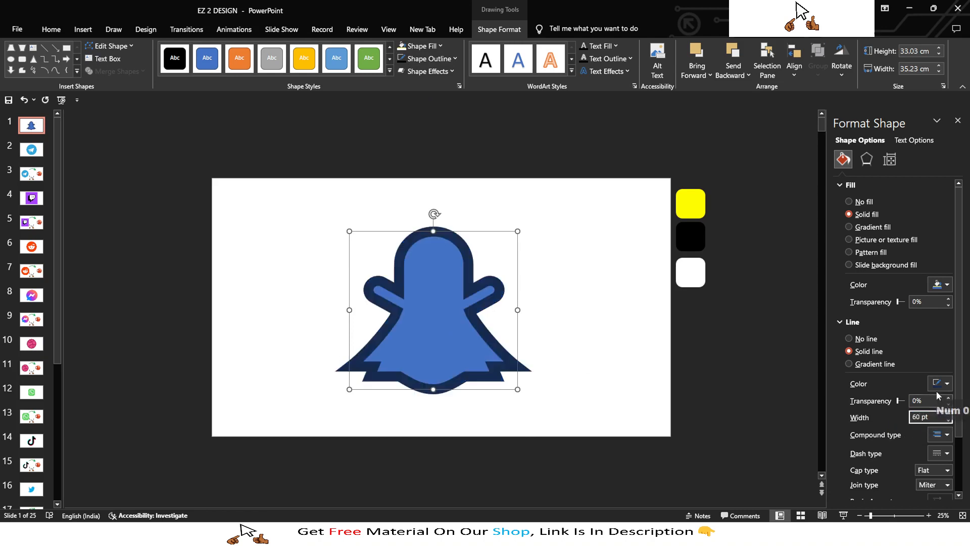
pyautogui.click(942, 384)
pyautogui.click(888, 264)
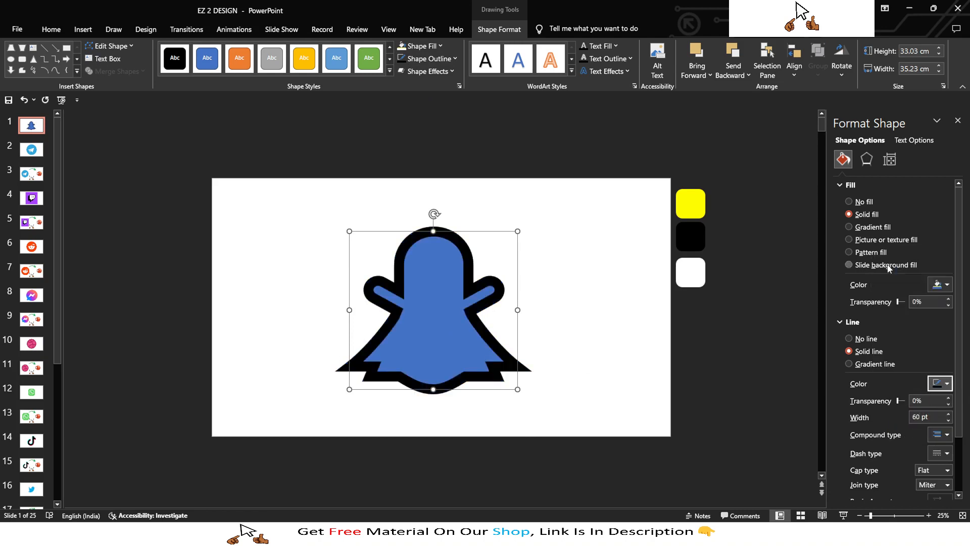
pyautogui.click(938, 475)
pyautogui.click(941, 487)
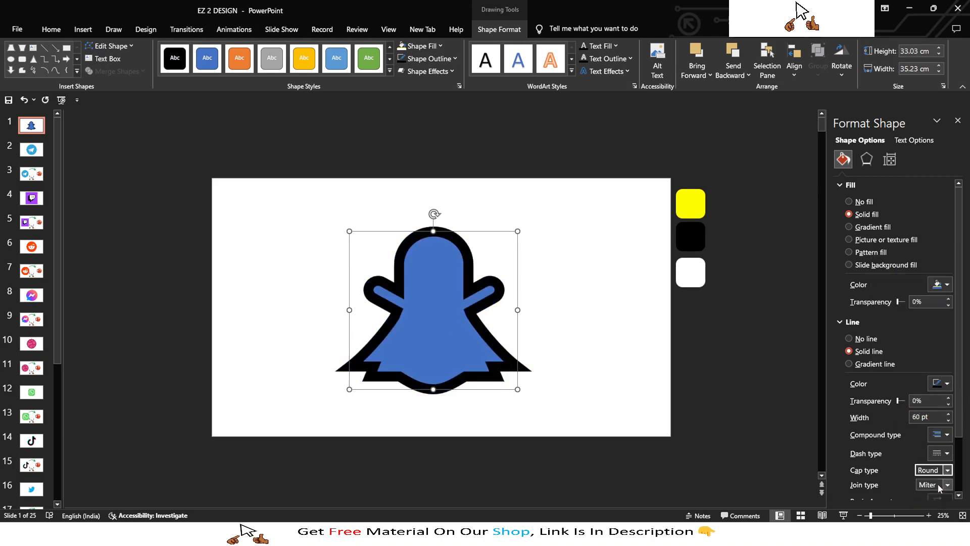
pyautogui.click(928, 451)
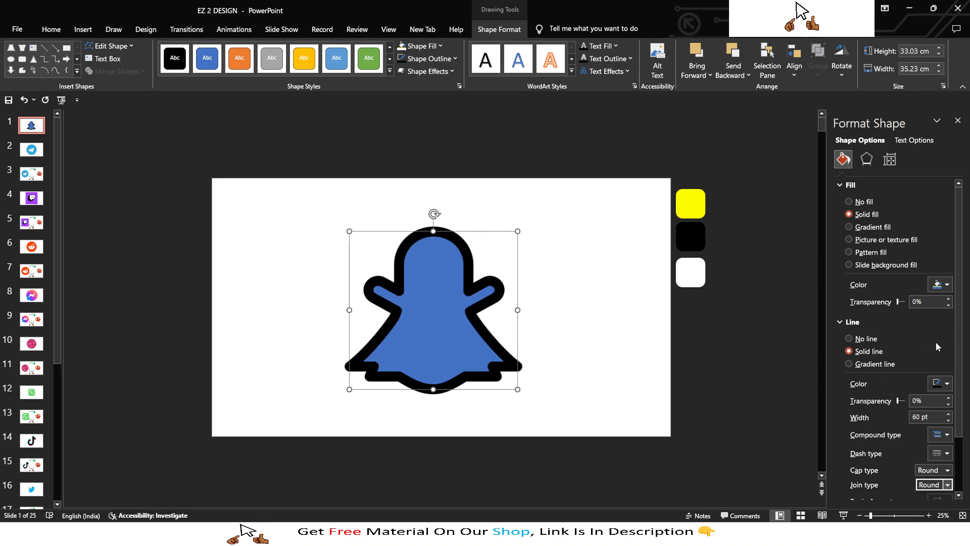
# Step: Fill the ghost with white sampled from the white swatch beside the slide
pyautogui.click(946, 285)
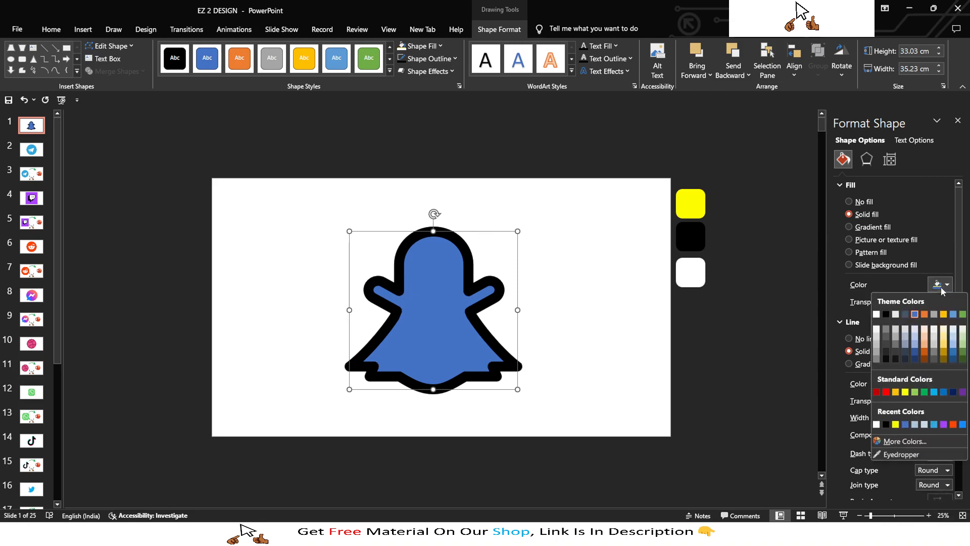
pyautogui.click(892, 446)
pyautogui.click(700, 274)
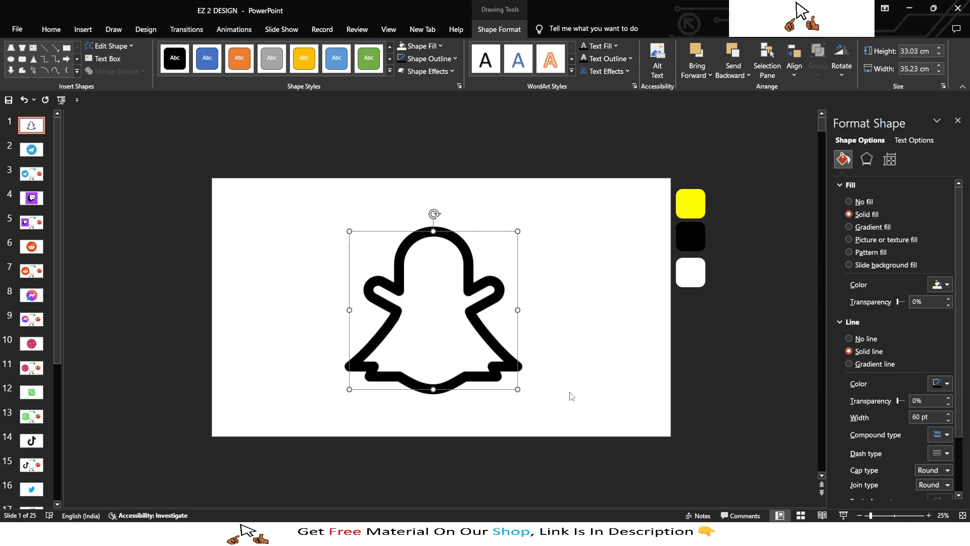
# Step: Draw a rounded square about 50 cm on each side and centre it on the slide horizontally and vertically
pyautogui.moveTo(356, 237); pyautogui.dragTo(475, 334)
pyautogui.moveTo(426, 290)
pyautogui.mouseDown()
pyautogui.moveTo(463, 331)
pyautogui.moveTo(503, 347)
pyautogui.mouseUp()
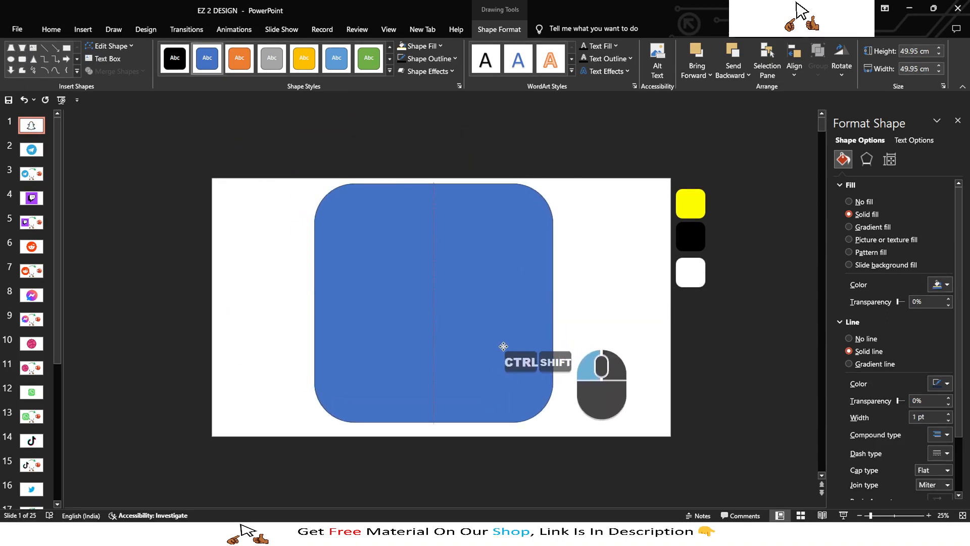
pyautogui.click(795, 69)
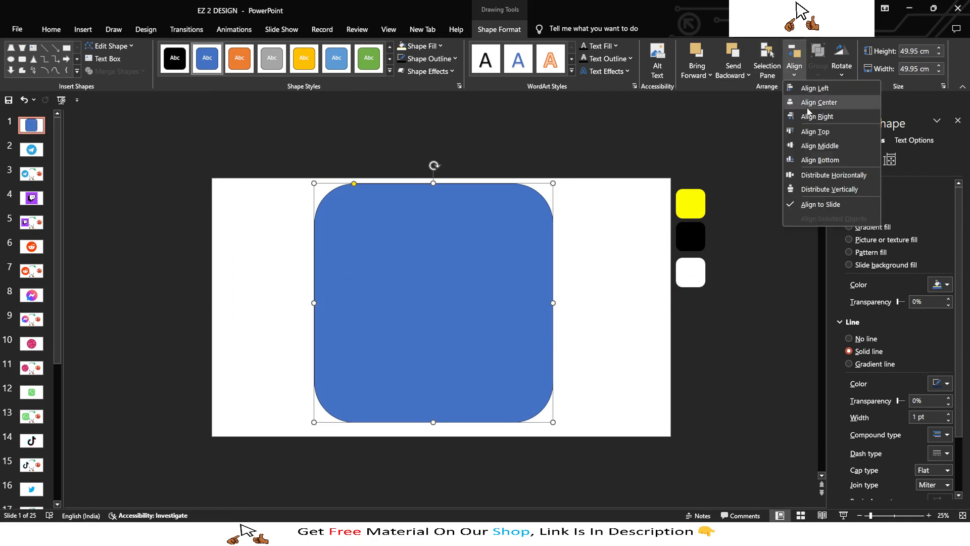
pyautogui.click(819, 102)
pyautogui.click(794, 68)
pyautogui.click(820, 145)
# Step: Send the rounded square to the back and format it with no outline and a fill sampled from the yellow swatch
pyautogui.click(734, 70)
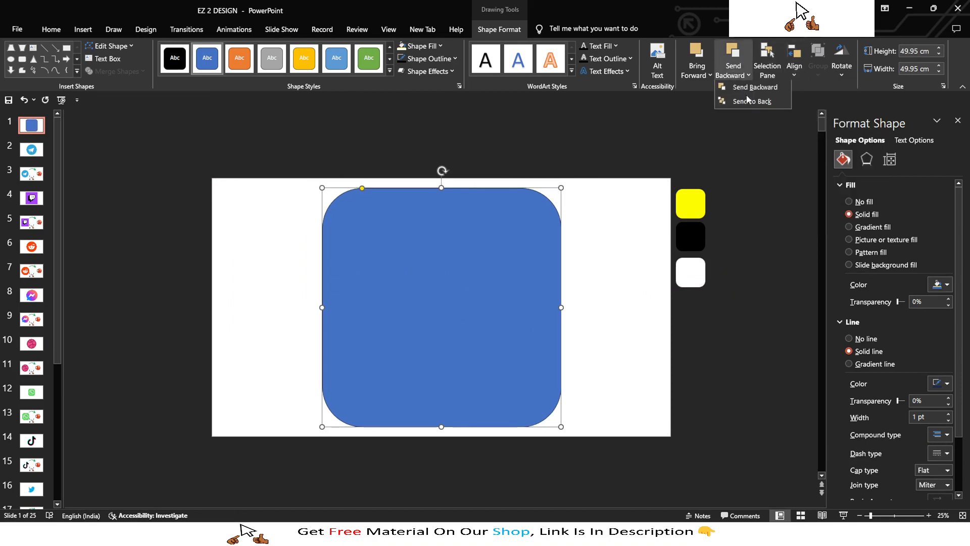
pyautogui.click(752, 97)
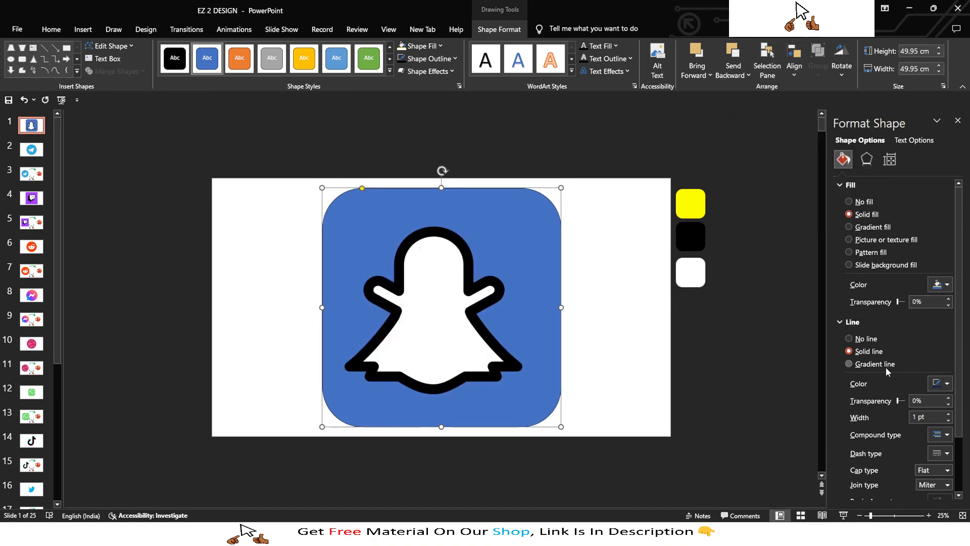
pyautogui.click(870, 344)
pyautogui.click(943, 283)
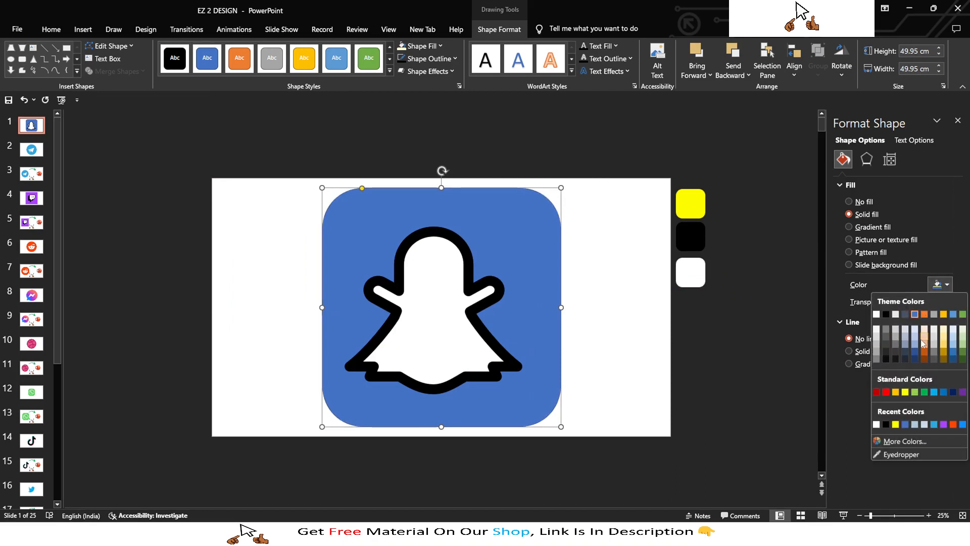
pyautogui.click(893, 457)
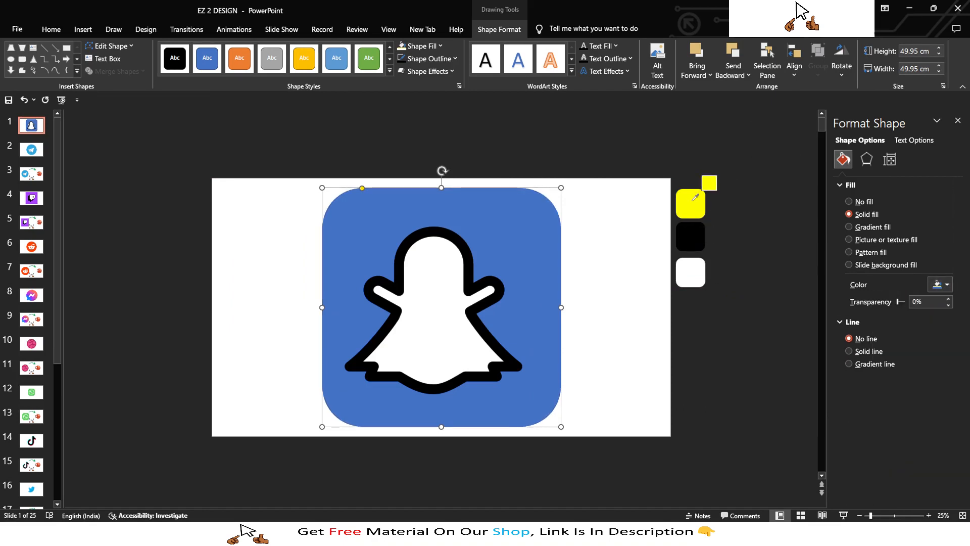
pyautogui.click(695, 198)
# Step: Align the ghost to the center and middle of the slide
pyautogui.click(476, 314)
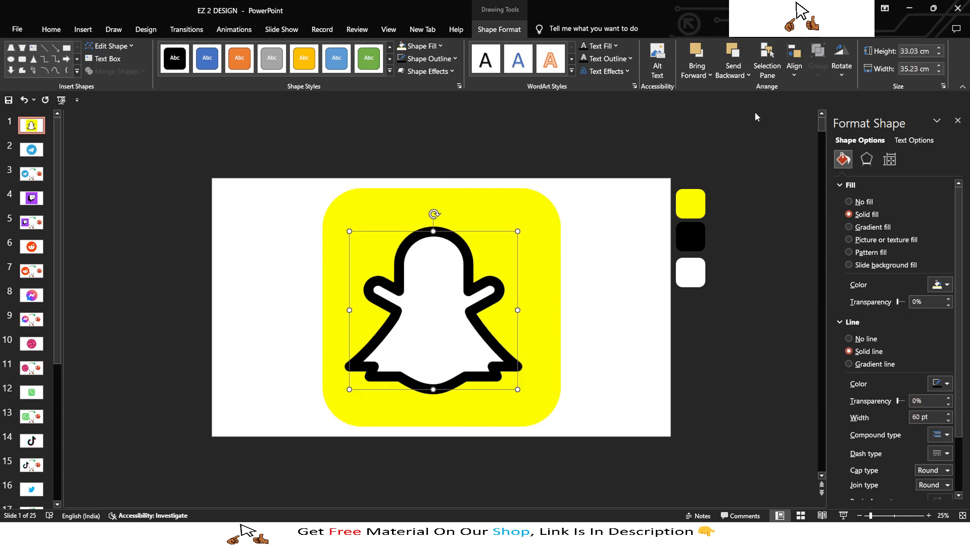
pyautogui.click(793, 70)
pyautogui.click(808, 102)
pyautogui.click(795, 71)
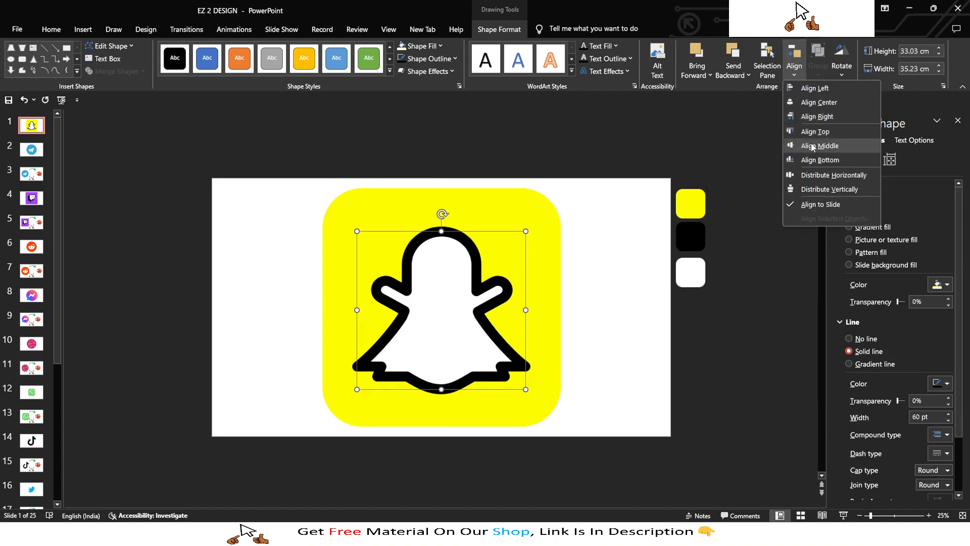
pyautogui.click(811, 148)
pyautogui.click(610, 277)
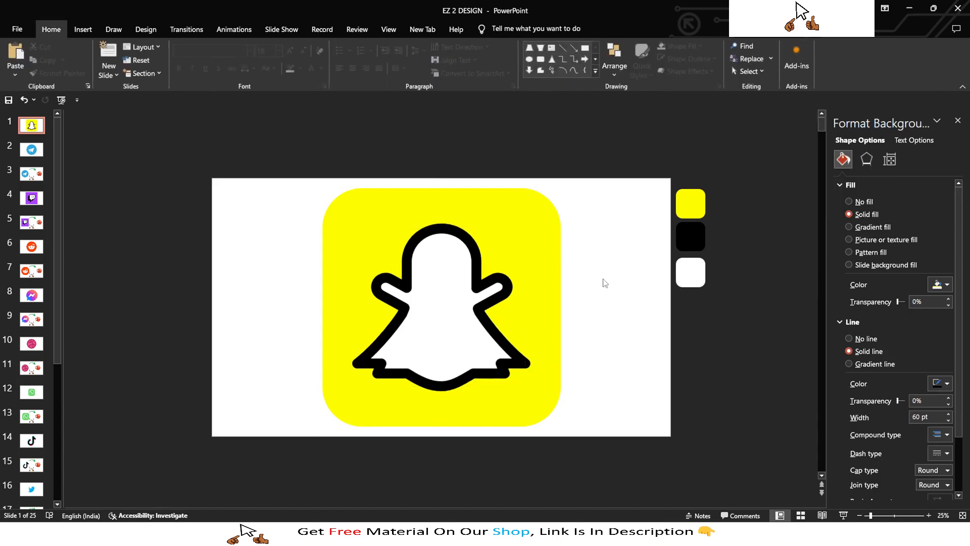
# Step: Reduce the ghost's height slightly about its middle, and group it with the yellow rounded square
pyautogui.click(475, 384)
pyautogui.moveTo(441, 392)
pyautogui.mouseDown()
pyautogui.moveTo(439, 374)
pyautogui.moveTo(440, 382)
pyautogui.mouseUp()
pyautogui.keyDown('shift'); pyautogui.click(504, 394); pyautogui.keyUp('shift')
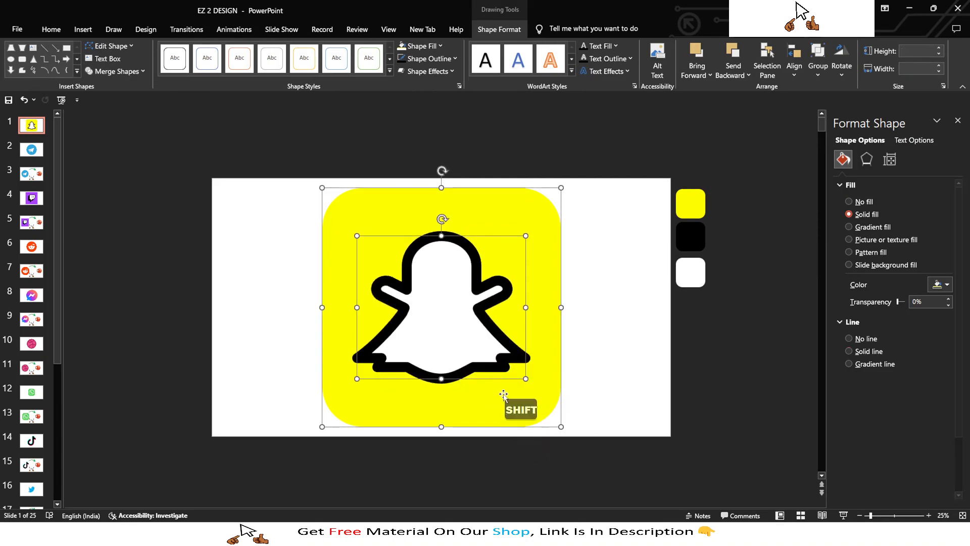
pyautogui.hotkey('ctrl', 'g')
pyautogui.click(597, 357)
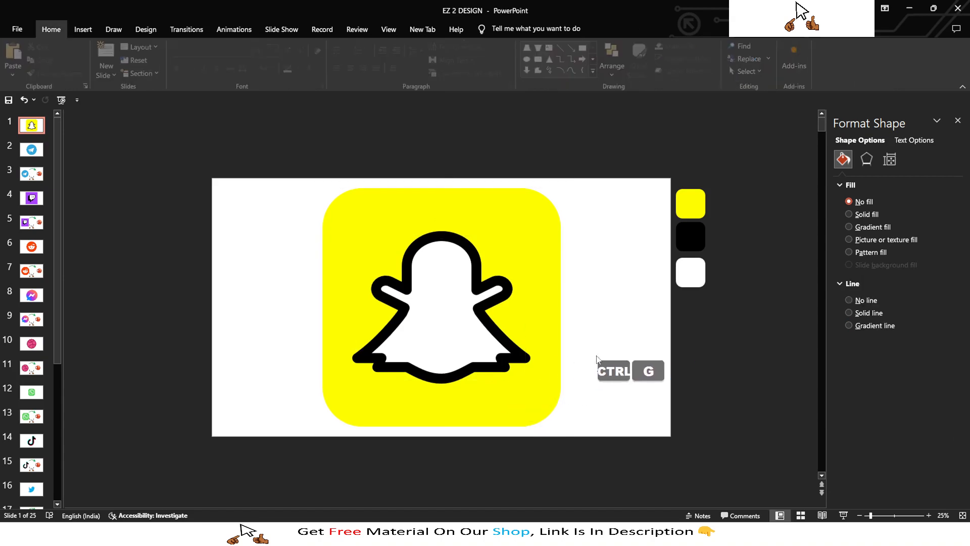
# Step: Save the presentation and start the slide show to display the finished logo full screen
pyautogui.hotkey('ctrl', 's')
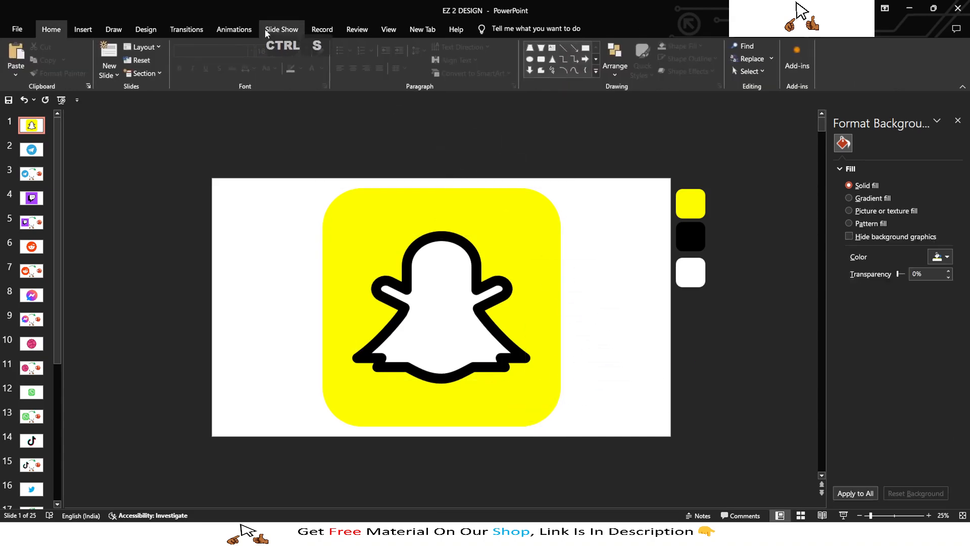
pyautogui.click(281, 30)
pyautogui.click(58, 53)
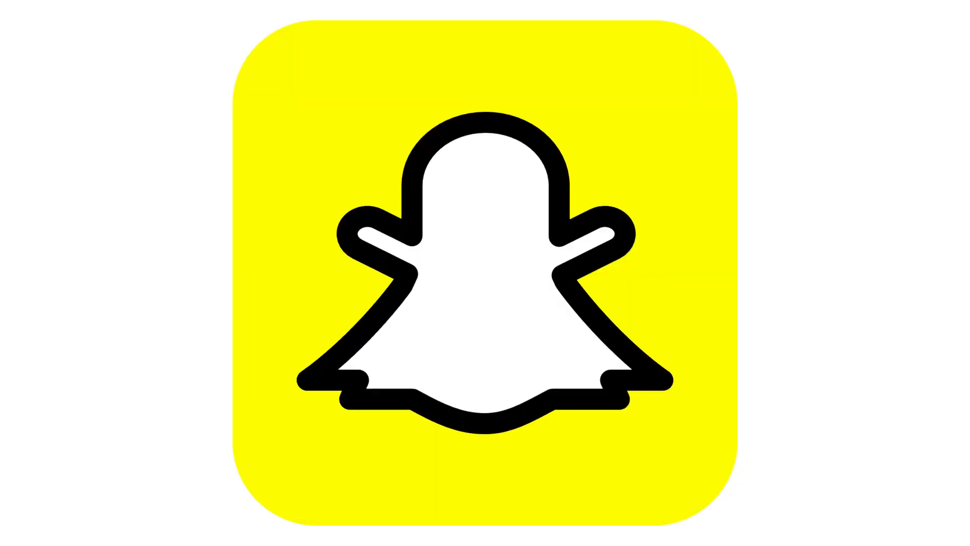